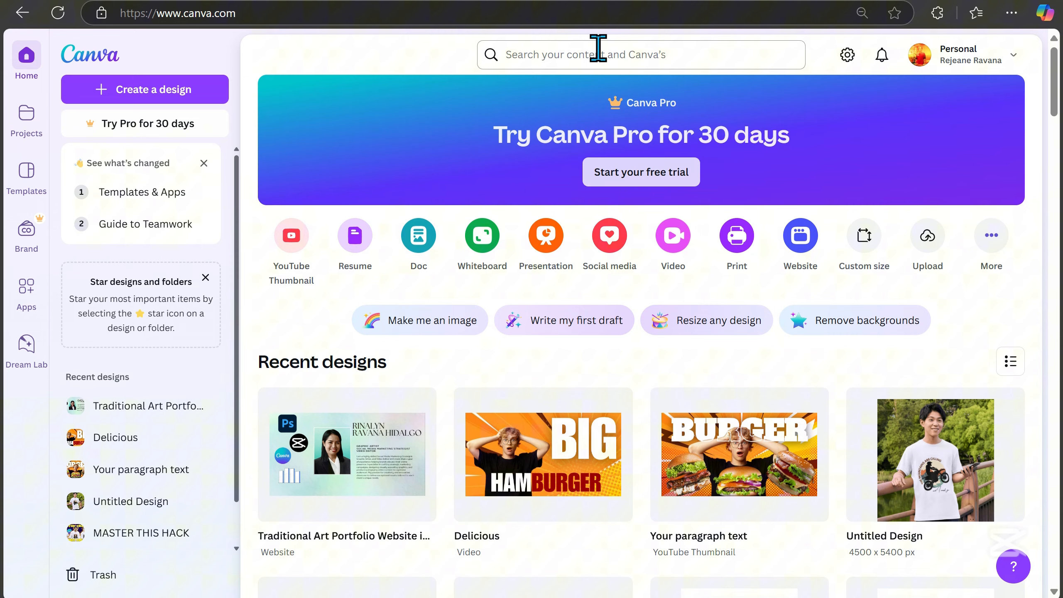
Step: Search for poster and create a new blank poster design
left_click(598, 49)
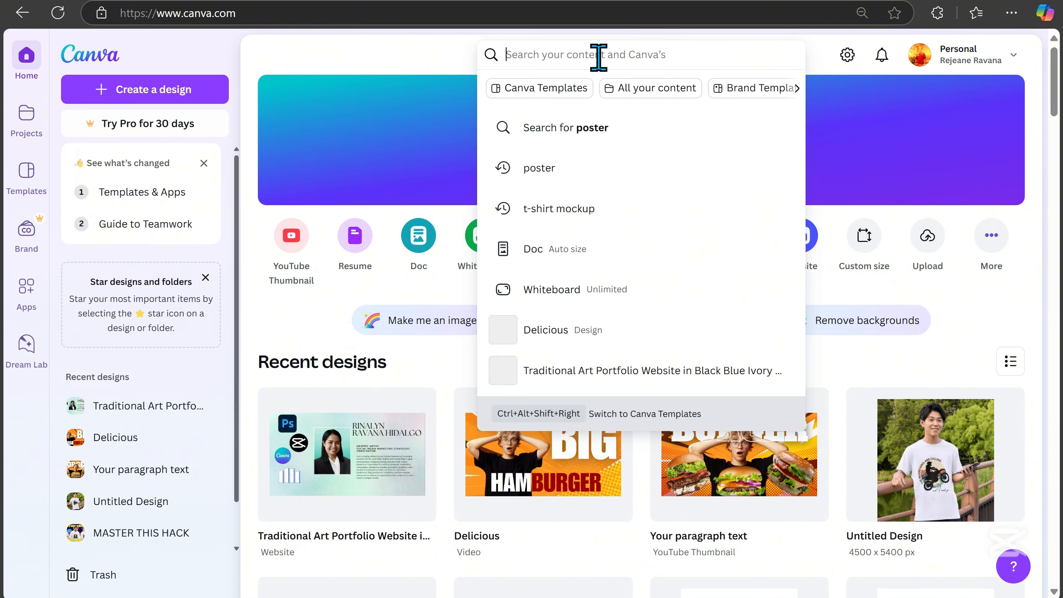
type("poster")
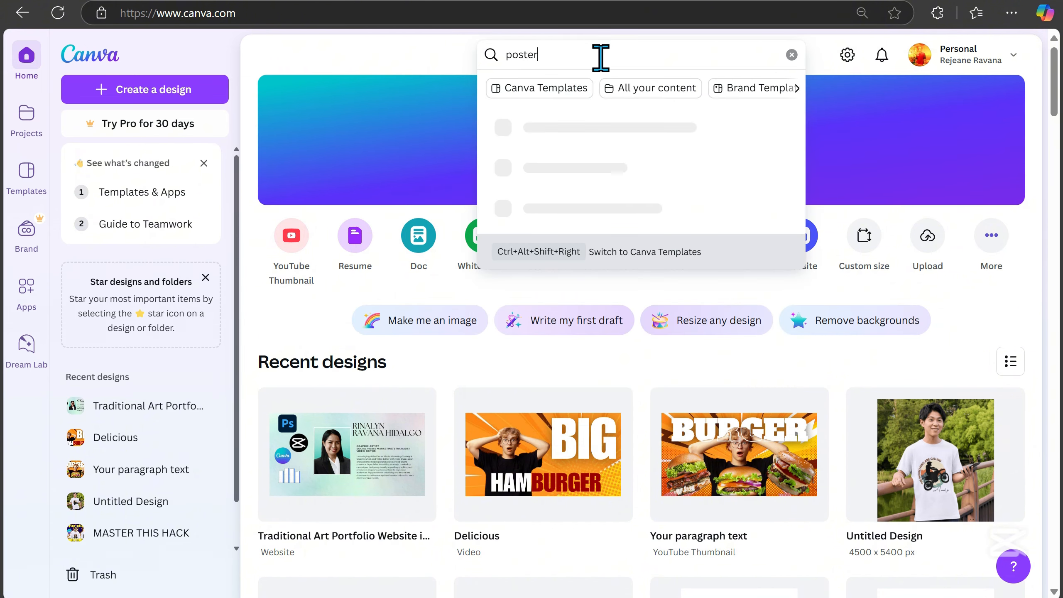
key("Return")
left_click(328, 231)
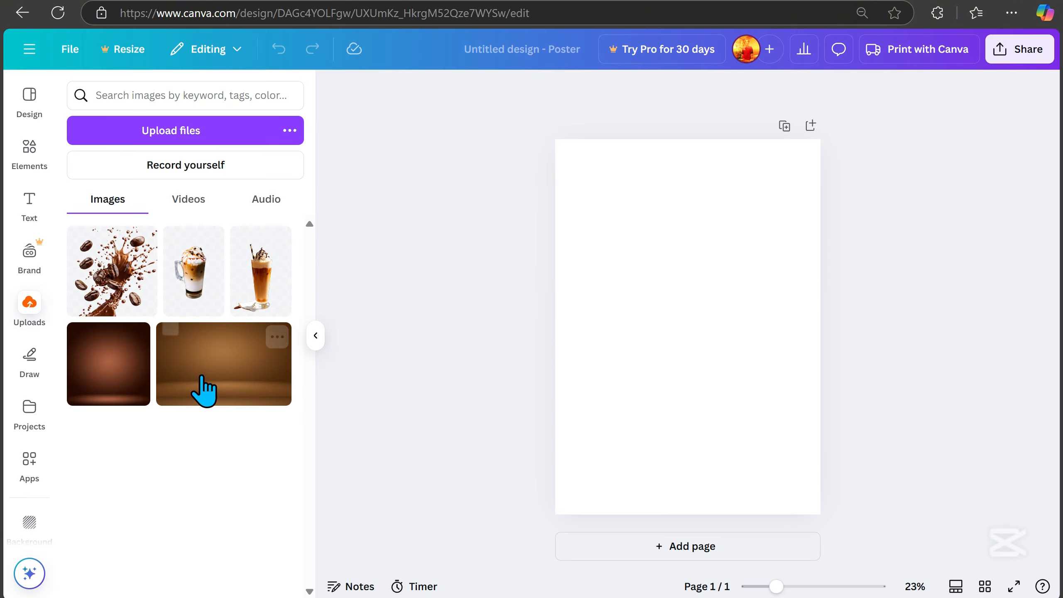
Step: Add the dark brown gradient image from the uploads and enlarge it to cover the whole poster page
left_click(118, 379)
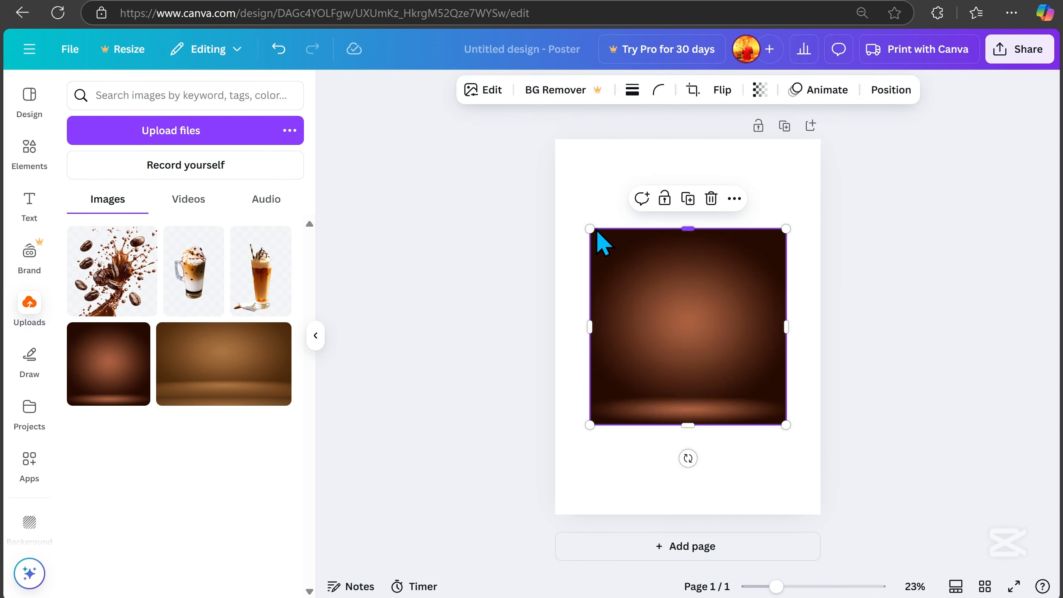
left_click_drag(590, 231, 483, 122)
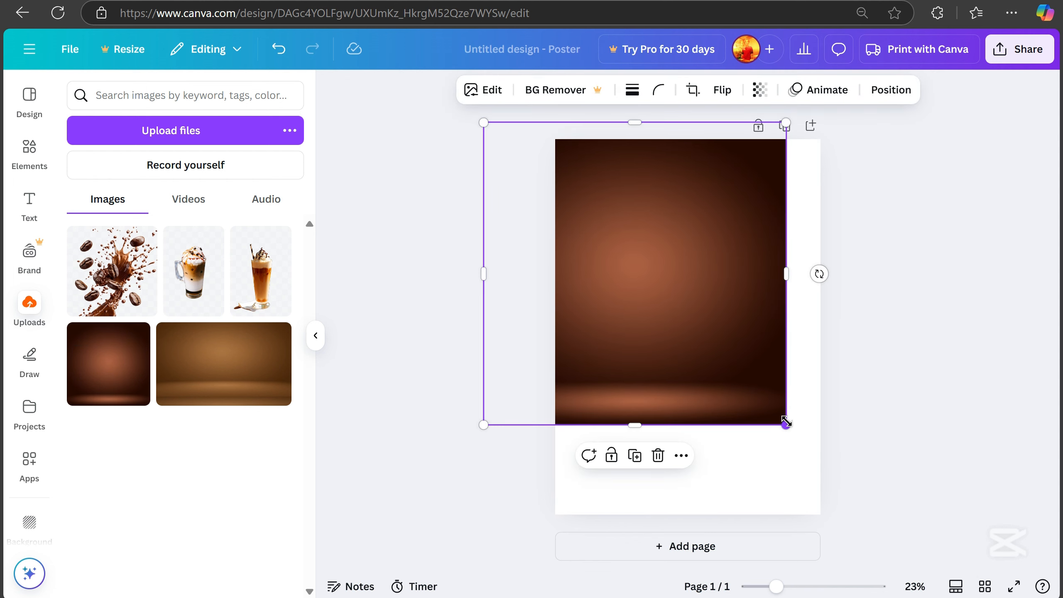
left_click_drag(786, 422, 890, 527)
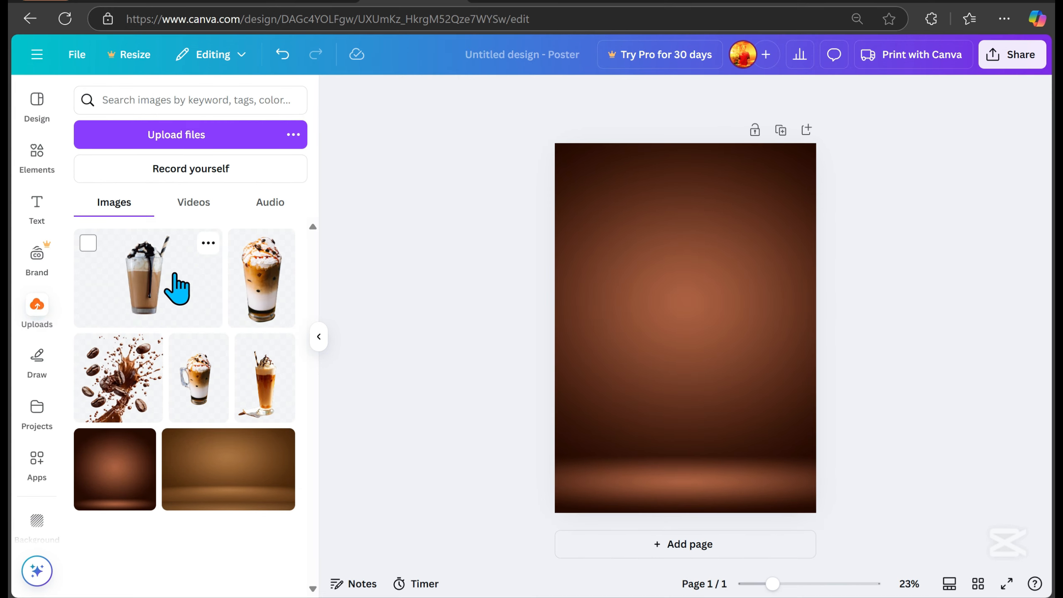
Step: Add the chocolate-drizzle glass and the whipped-cream caramel glass images, resize them and place them side by side mid-page
left_click(173, 285)
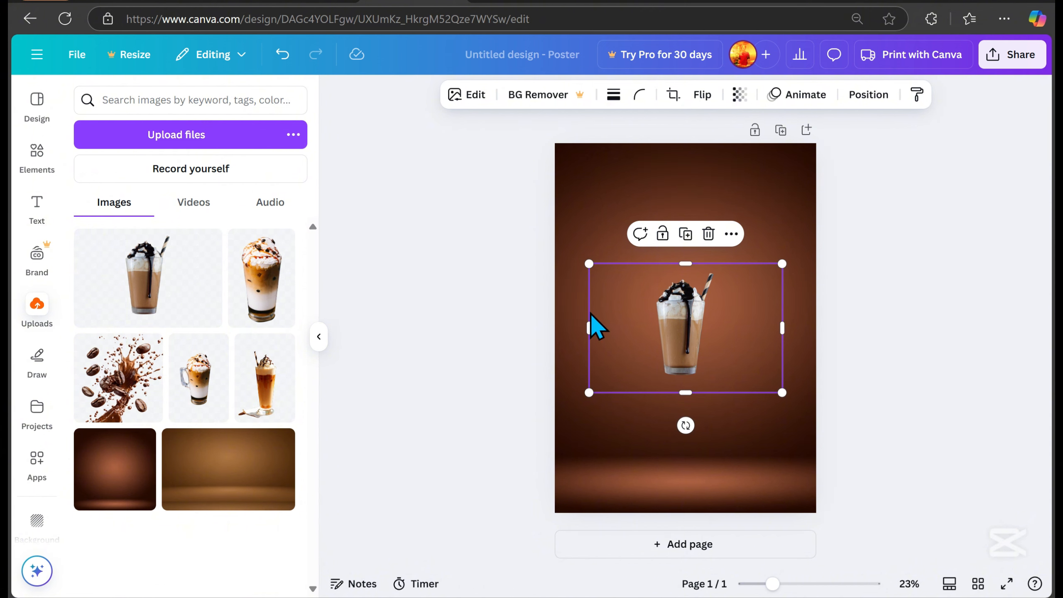
left_click(279, 299)
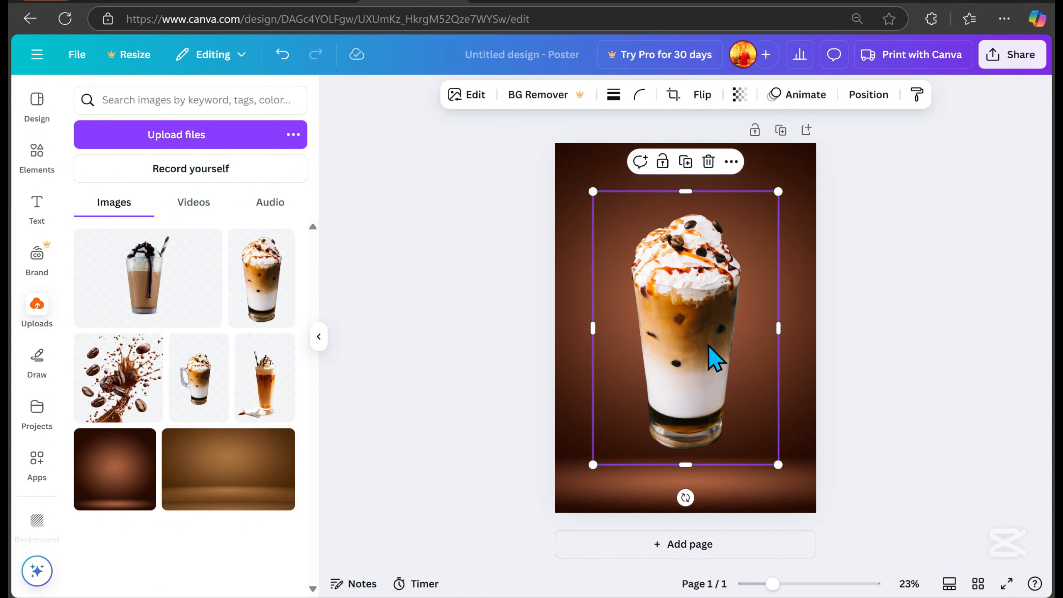
left_click_drag(715, 358, 613, 384)
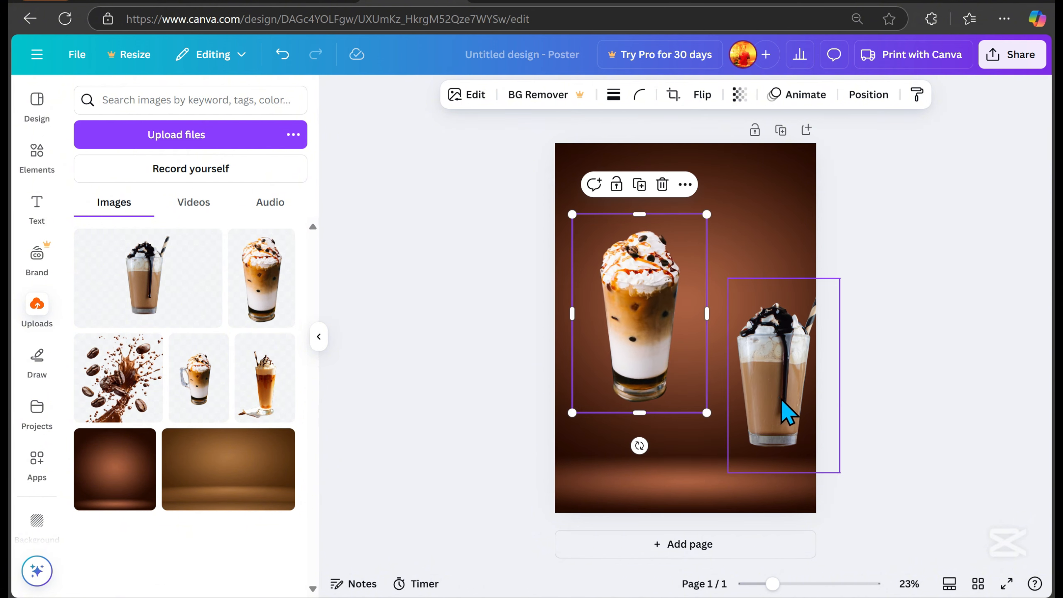
left_click_drag(783, 408, 726, 345)
left_click_drag(617, 340, 618, 321)
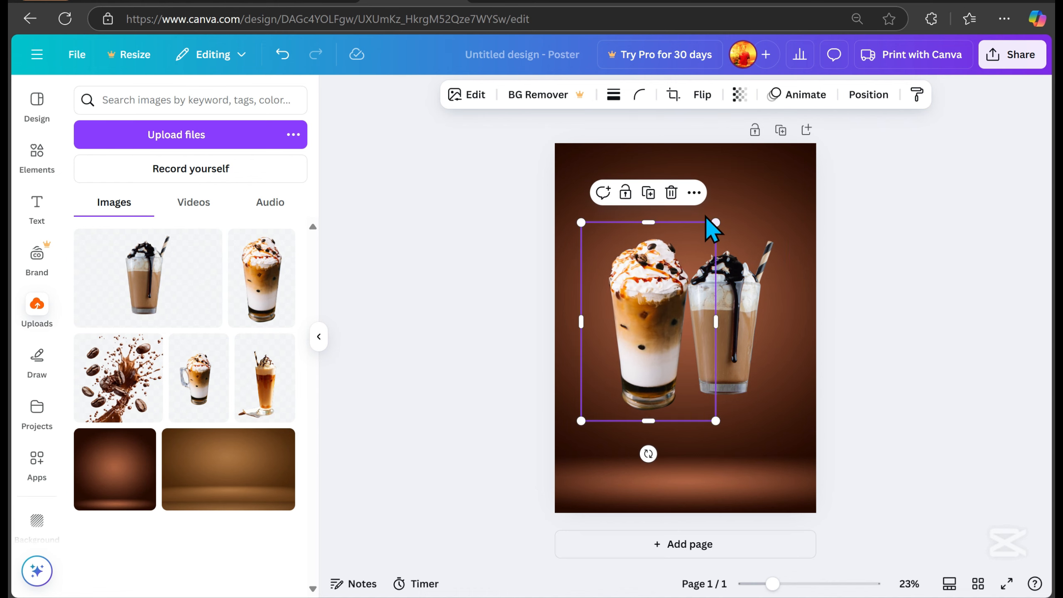
Step: Rotate the two drinks so the caramel glass leans left and the chocolate glass leans right
left_click_drag(648, 453, 712, 458)
left_click(753, 316)
left_click(906, 358)
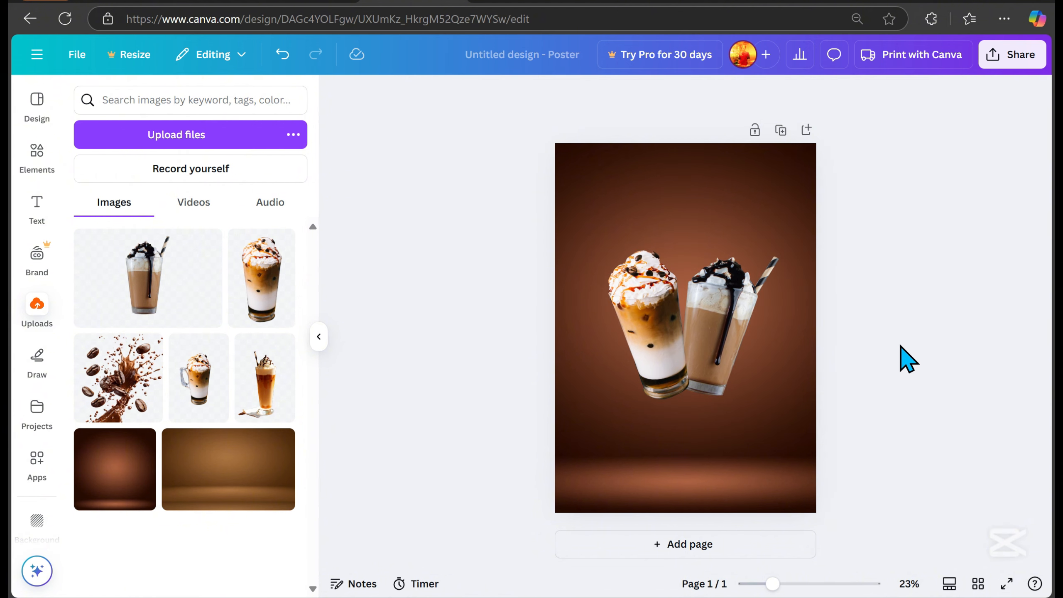
Step: Add a heading reading "Coffee Time" and enlarge it to font size 157
left_click(37, 206)
left_click(184, 314)
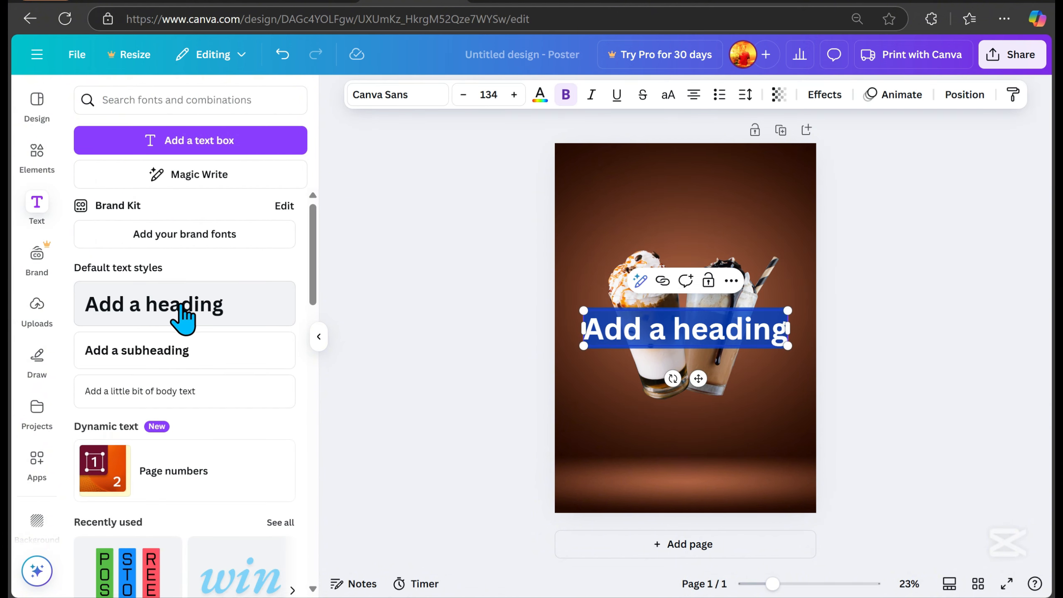
type("C")
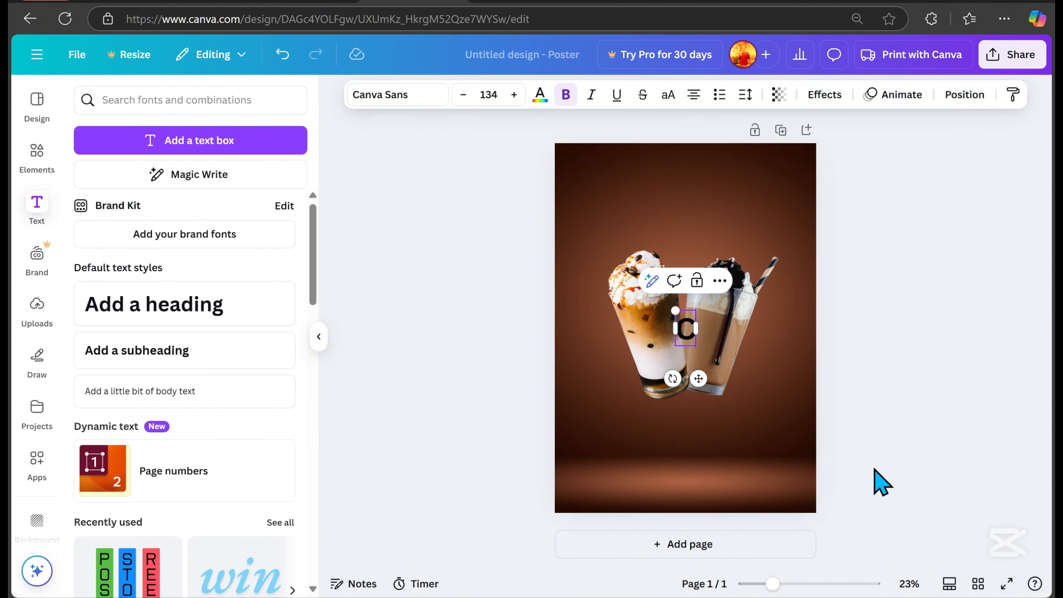
type("offee")
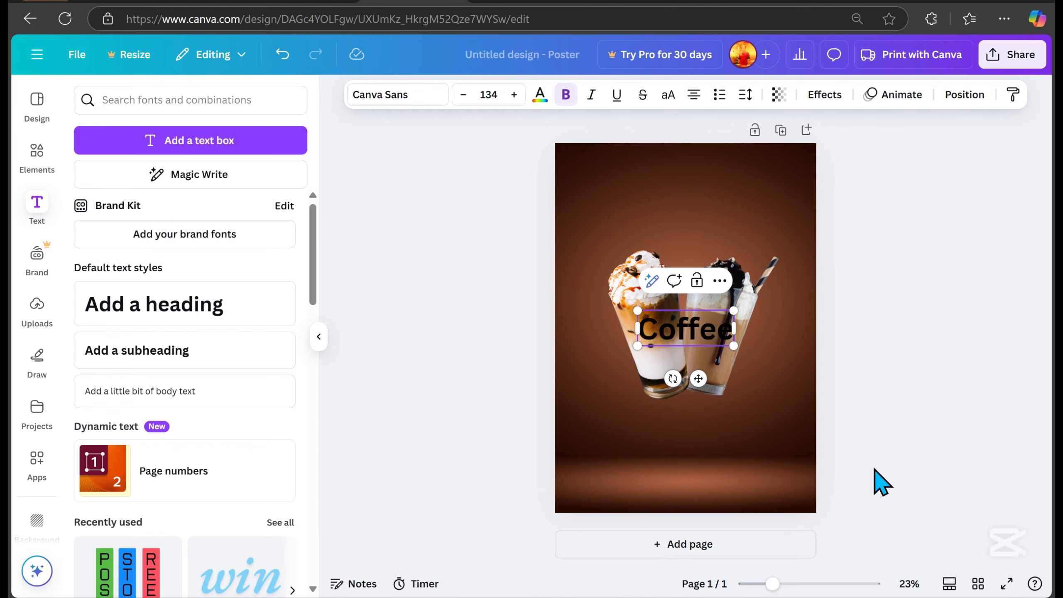
type(" Time")
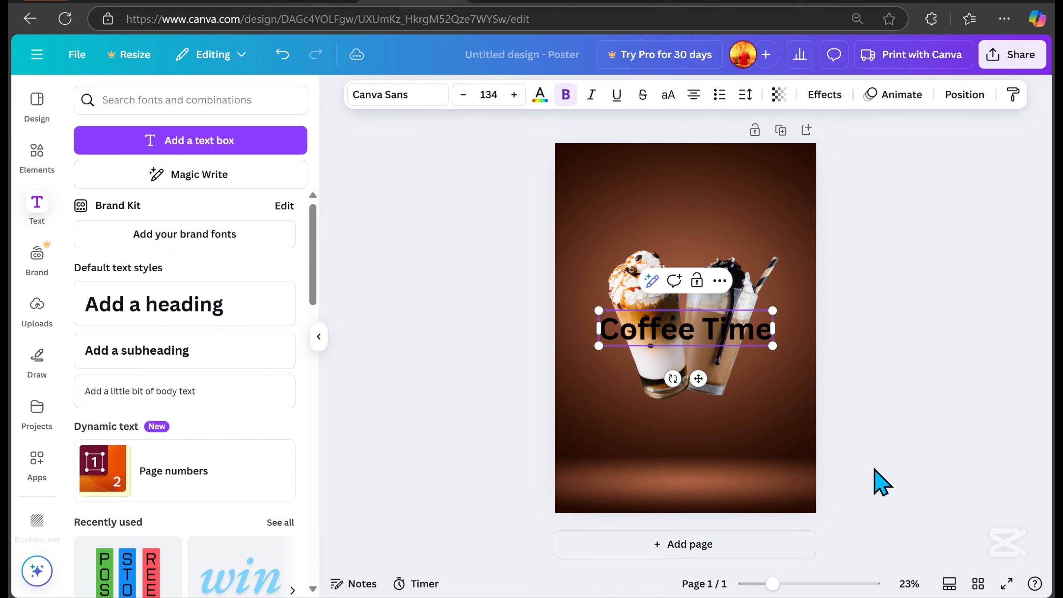
left_click_drag(773, 306, 800, 278)
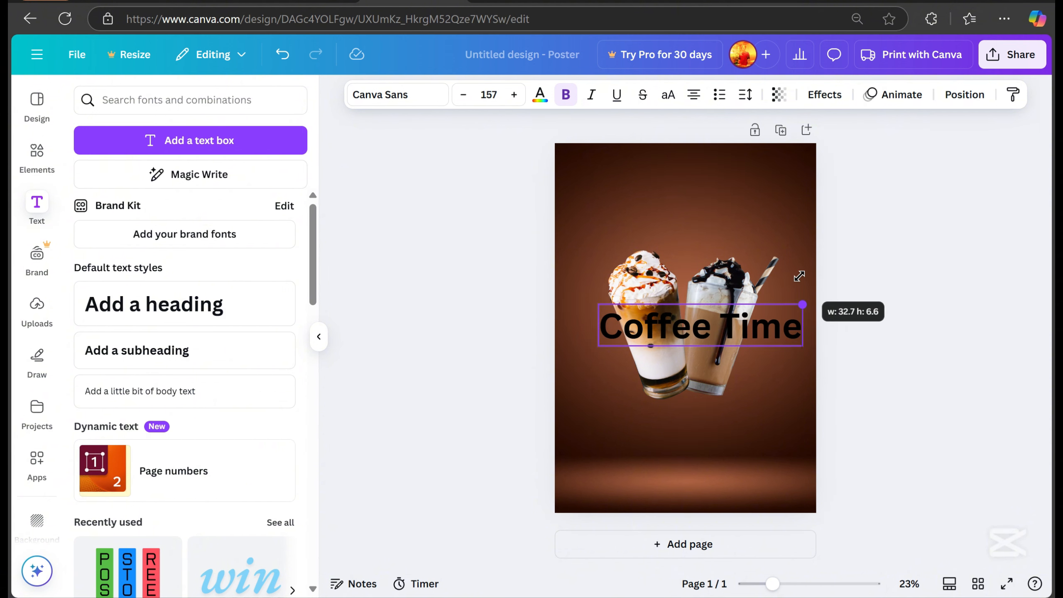
left_click(852, 320)
Step: Move the Coffee Time heading above the drinks and colour it white
left_click_drag(768, 315, 752, 224)
left_click(546, 98)
left_click(166, 207)
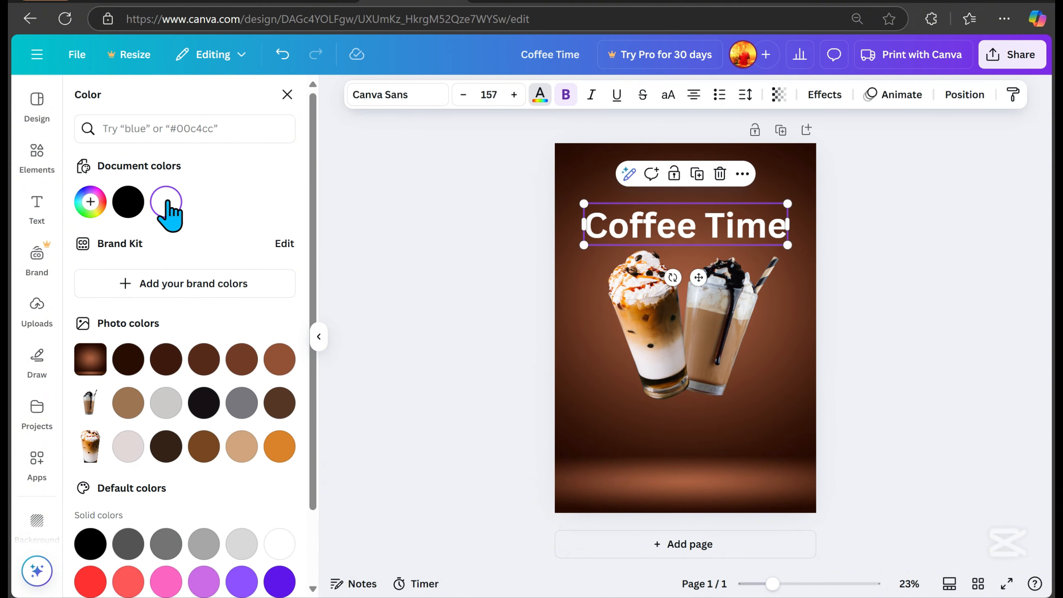
key("Escape")
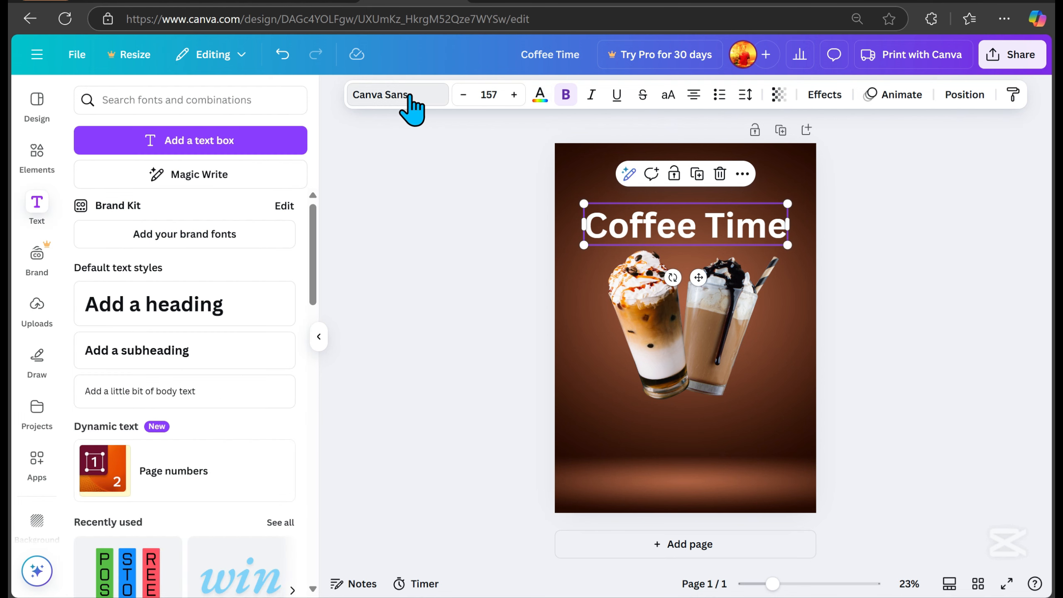
Step: Change the Coffee Time heading's font to Gagalin
left_click(408, 95)
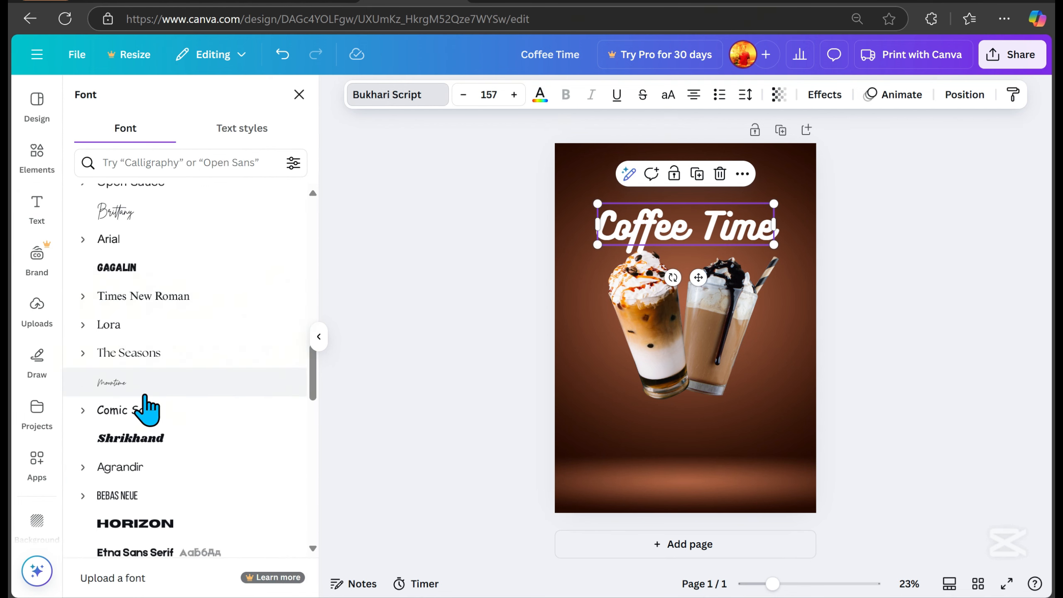
scroll(144, 402, "down", 2)
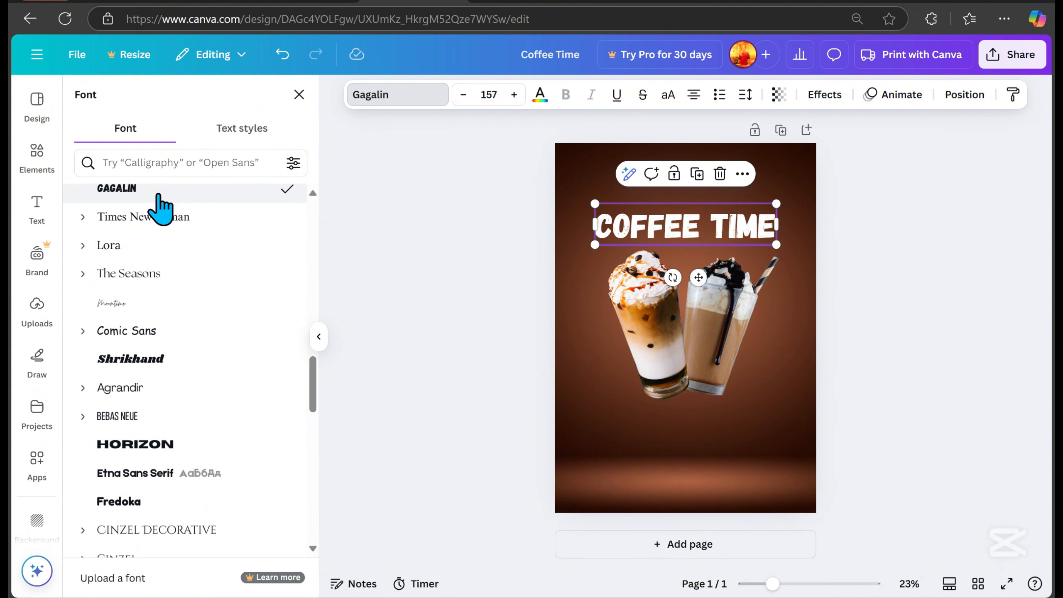
left_click(922, 293)
Step: Add a subheading reading "Good Taste" and move it below the drinks
left_click(171, 356)
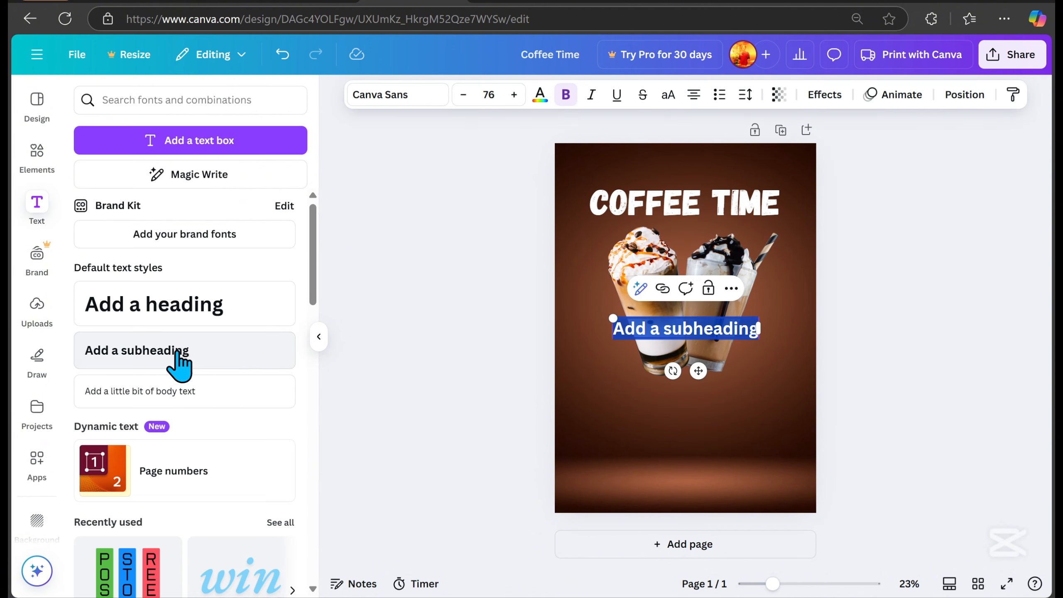
type("Good Taste")
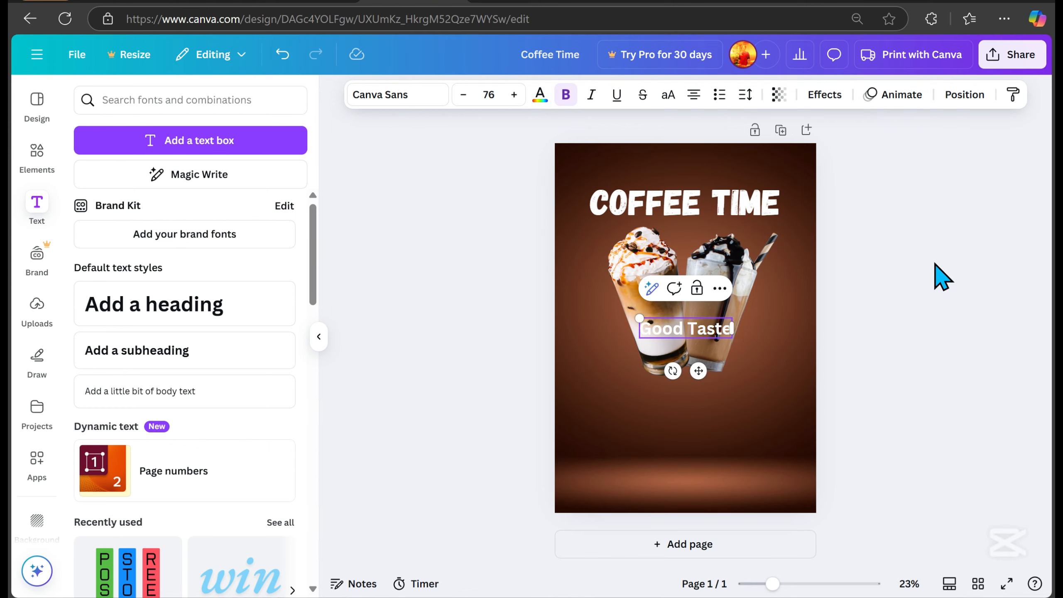
left_click(935, 264)
left_click_drag(703, 341, 668, 405)
Step: Set the Good Taste text in Hangyaboly at size 117 and place it across the lower part of the caramel drink
left_click(412, 117)
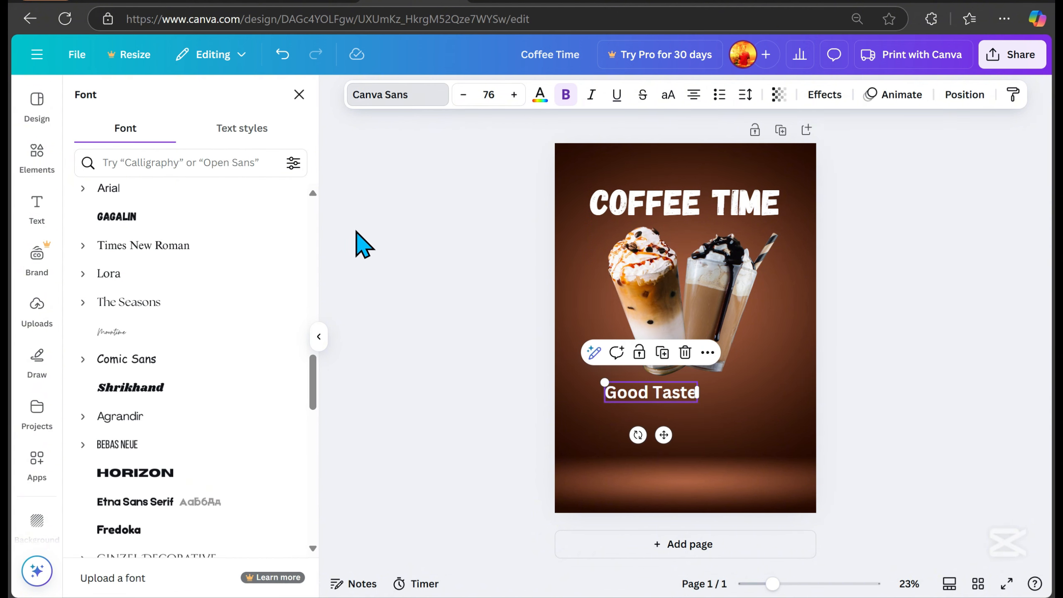
scroll(189, 335, "down", 10)
left_click(163, 356)
left_click(161, 326)
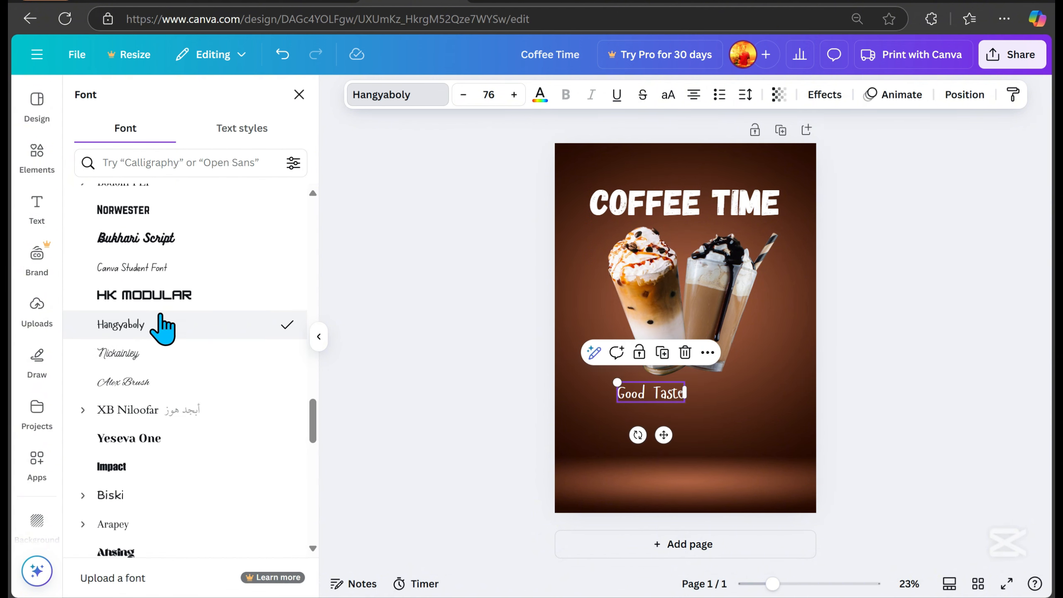
left_click_drag(612, 378, 561, 367)
left_click_drag(640, 389, 637, 341)
Step: Colour only the word "Taste" dark brown, using the photo colours of the background image
double_click(639, 350)
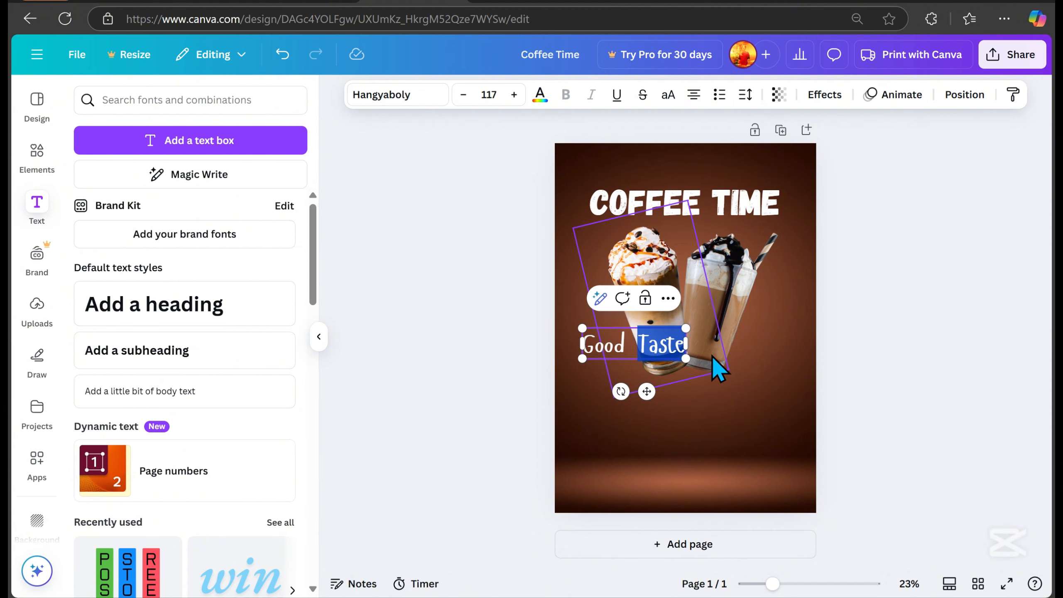
left_click(539, 94)
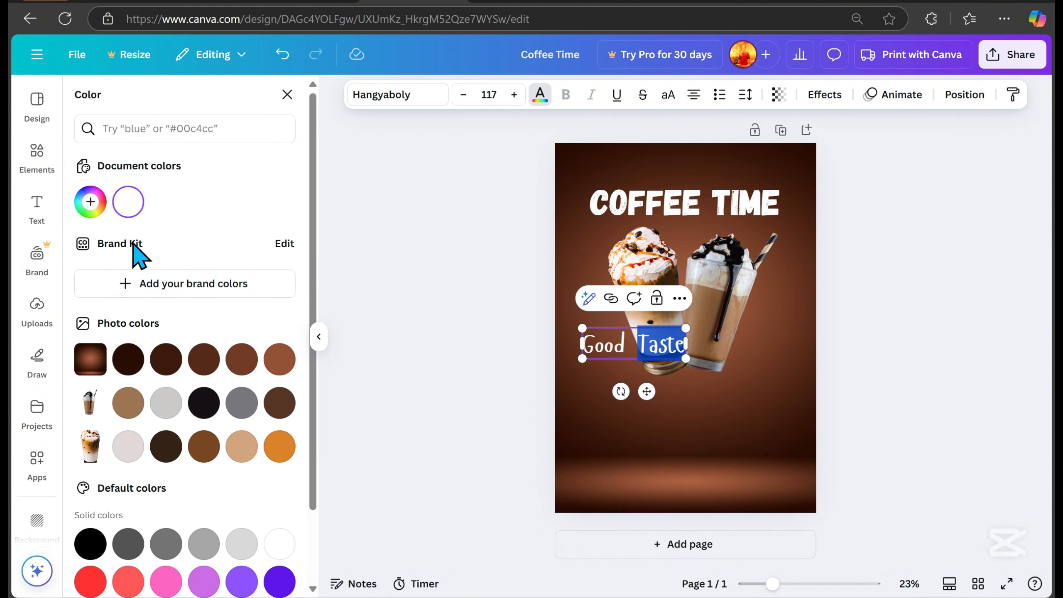
left_click(161, 364)
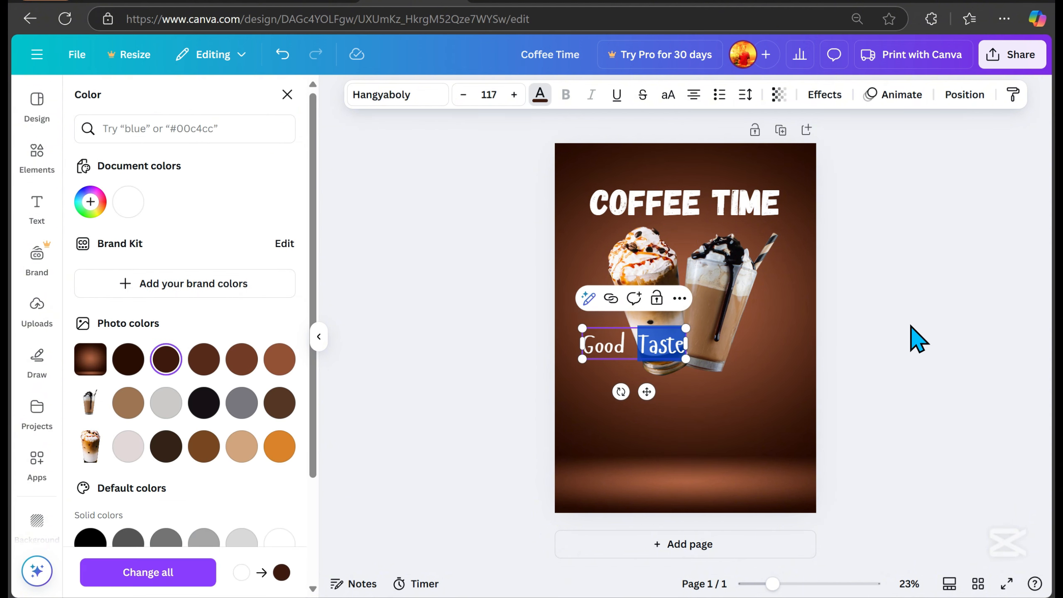
left_click(924, 352)
Step: Nudge the Good Taste text up, duplicate it over the chocolate drink and change the copy to read "Good Mood"
left_click_drag(663, 349, 661, 342)
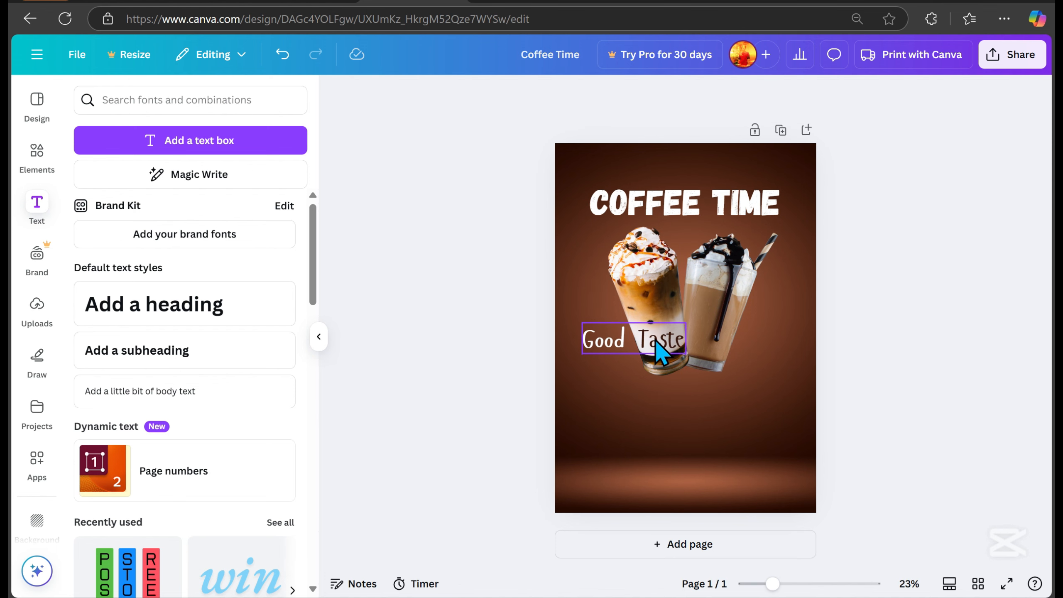
left_click_drag(661, 352, 758, 342)
double_click(773, 346)
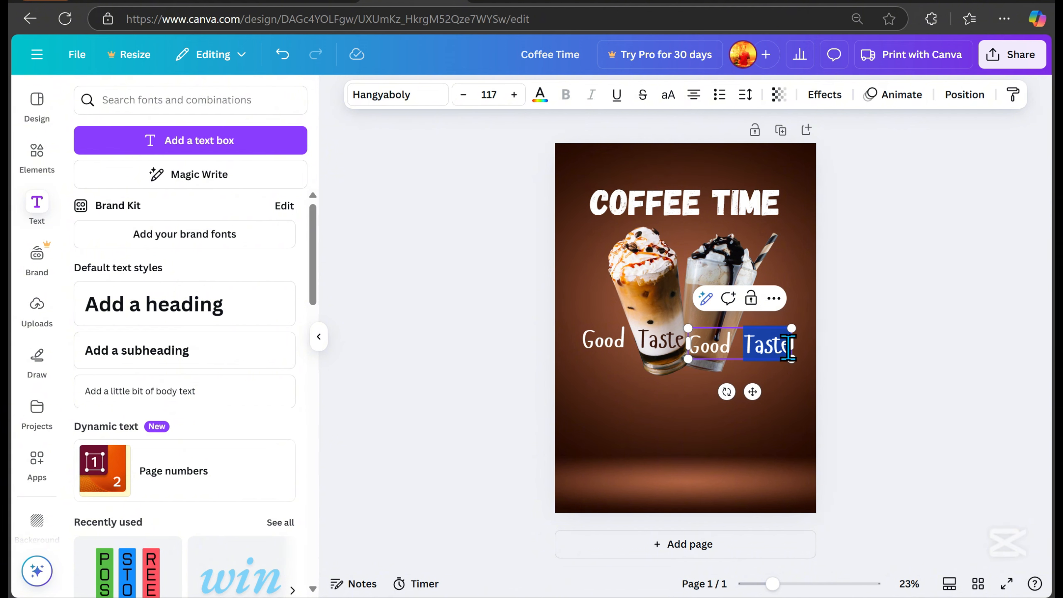
type("Mood")
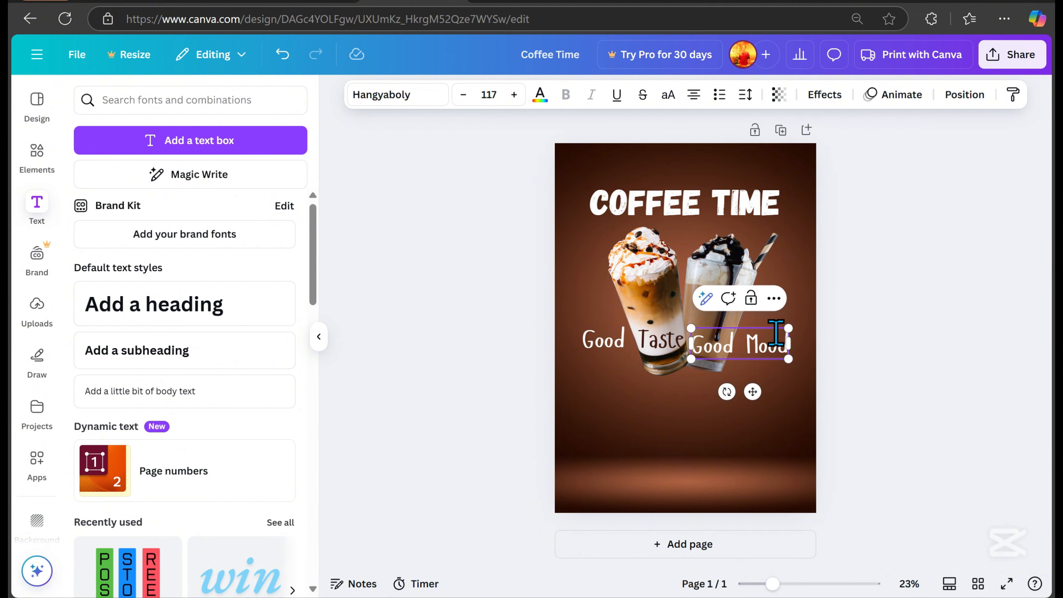
left_click(932, 381)
Step: Colour only the word "Good" in the Good Mood text dark brown
left_click(707, 347)
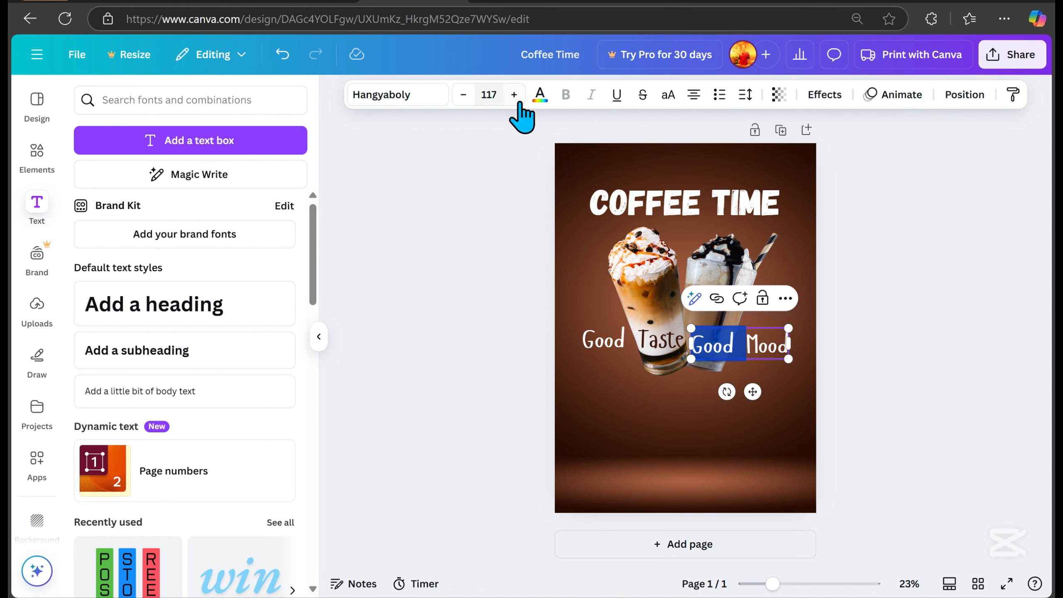
left_click(540, 94)
left_click(126, 202)
left_click(903, 401)
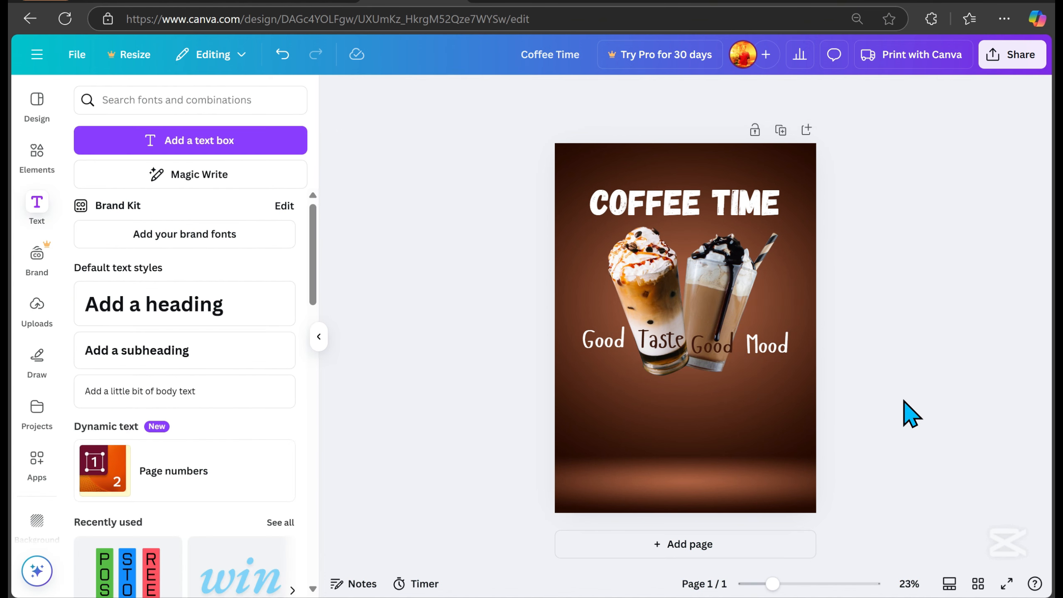
Step: Add the uploaded coffee bean splash, tilt it slightly behind the drinks and enlarge it to spread across the poster
scroll(431, 370, "up", 2)
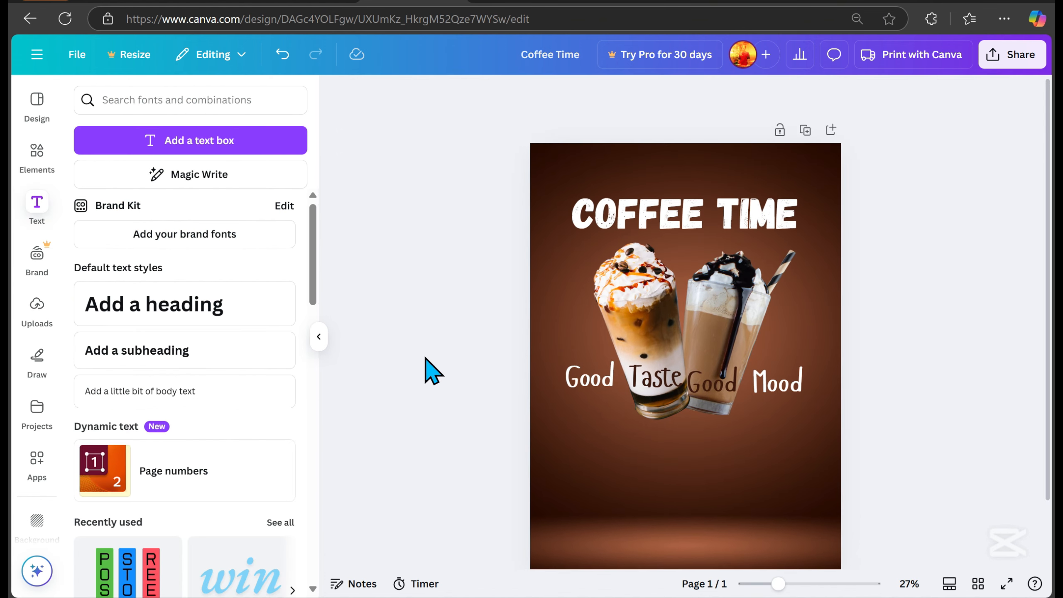
left_click(37, 312)
left_click(125, 385)
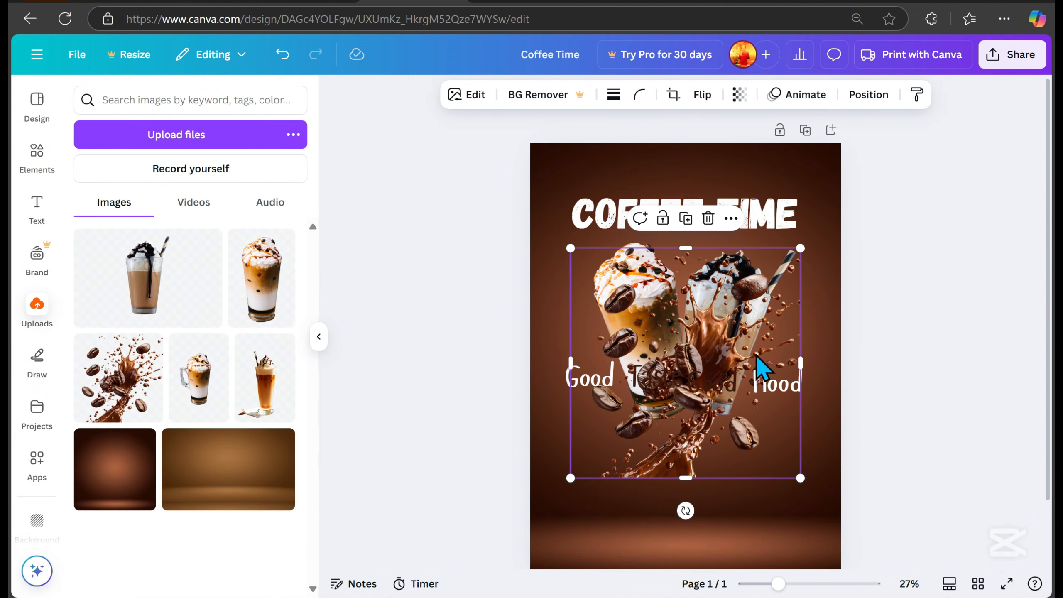
left_click_drag(671, 351, 690, 334)
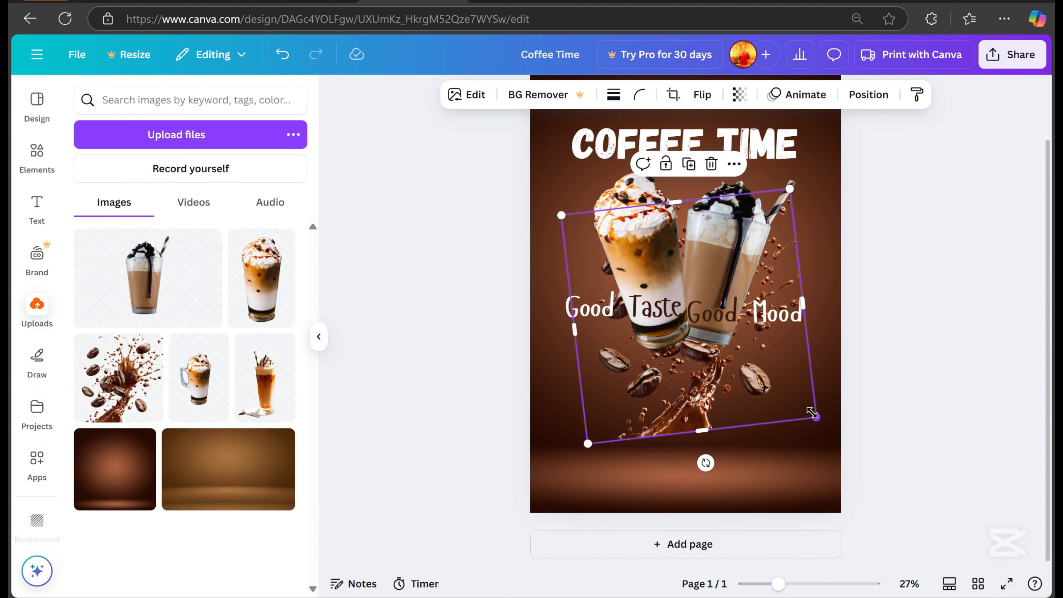
left_click_drag(816, 416, 975, 543)
left_click_drag(809, 465, 711, 411)
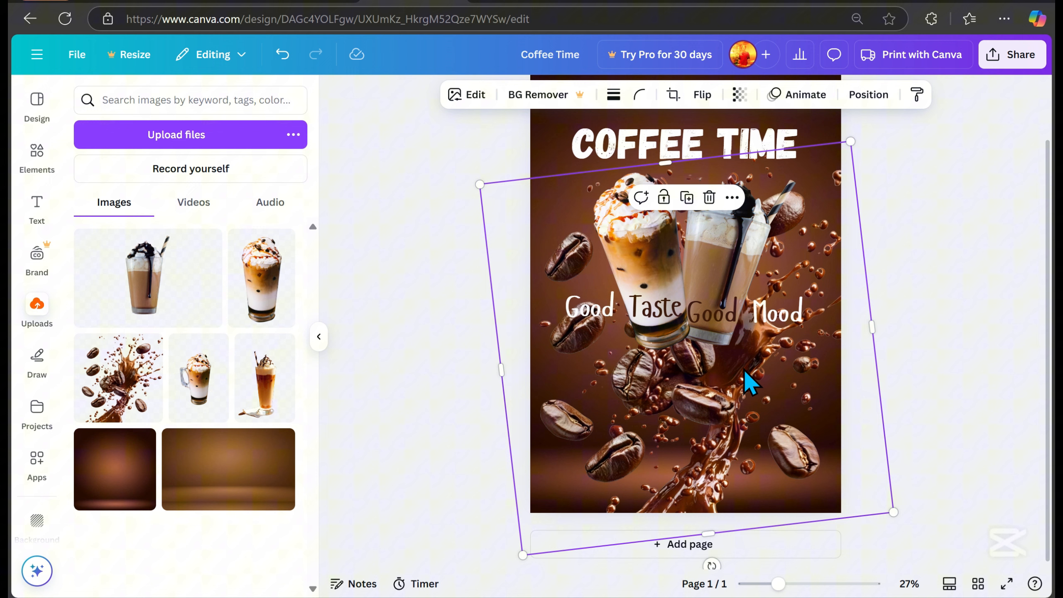
Step: Set the coffee bean splash's transparency to 59
left_click(740, 95)
left_click_drag(778, 152, 731, 189)
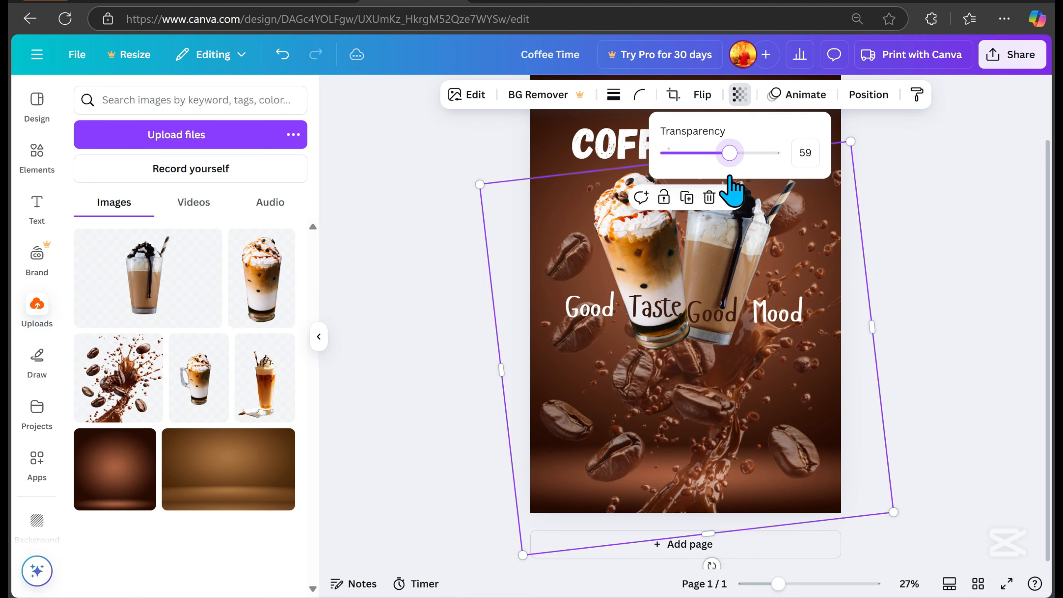
left_click(1007, 355)
Step: Move the chocolate drink together with its Good Mood text down, so it sits lower than the caramel drink
scroll(1000, 380, "up", 2)
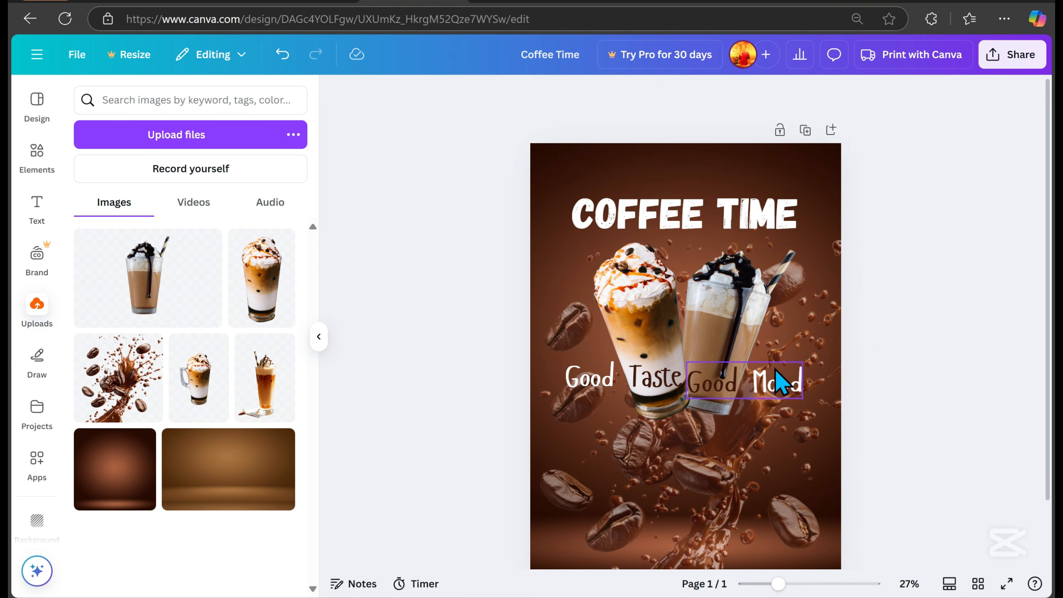
left_click(746, 297)
left_click(739, 394, "shift")
left_click_drag(747, 380, 745, 422)
left_click(946, 418)
scroll(948, 418, "down", 2)
scroll(946, 418, "up", 2)
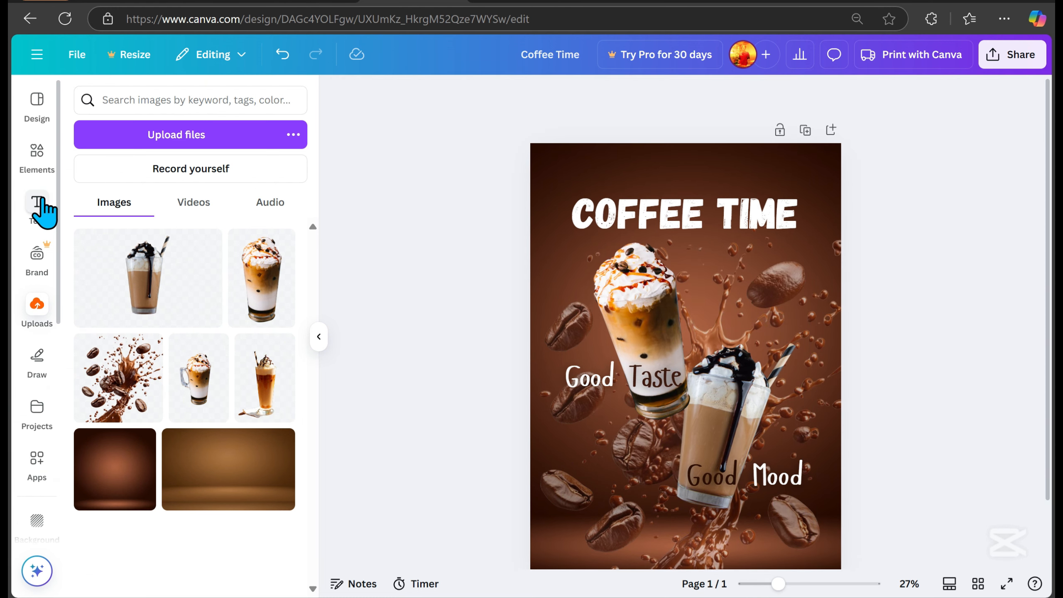
Step: Add a heading reading "BUY 1" and place it above the chocolate drink, beneath the COFFEE TIME title
left_click(38, 207)
left_click(203, 317)
type("BUY")
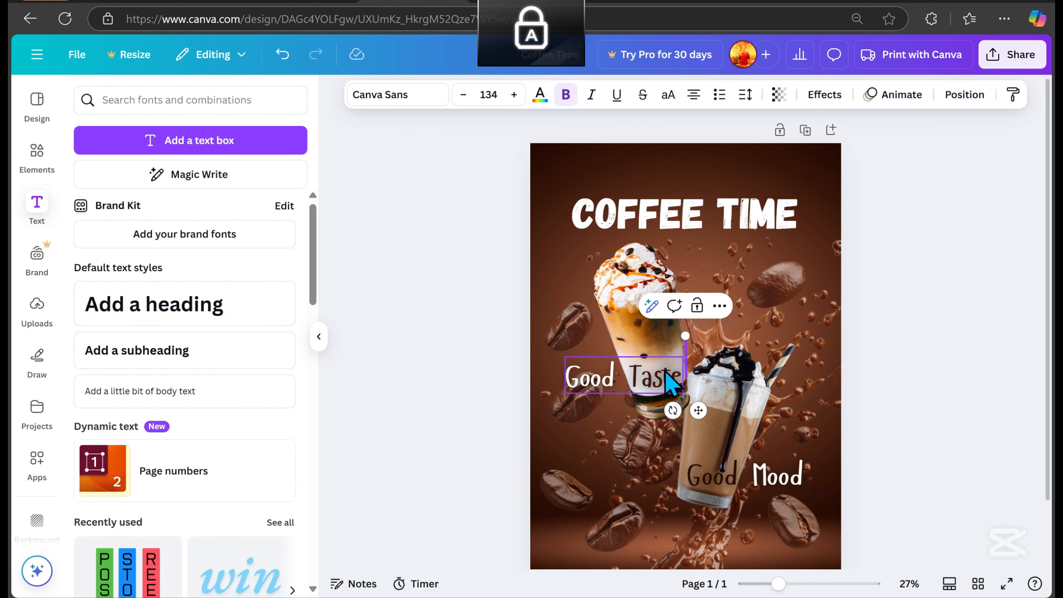
type(" 1")
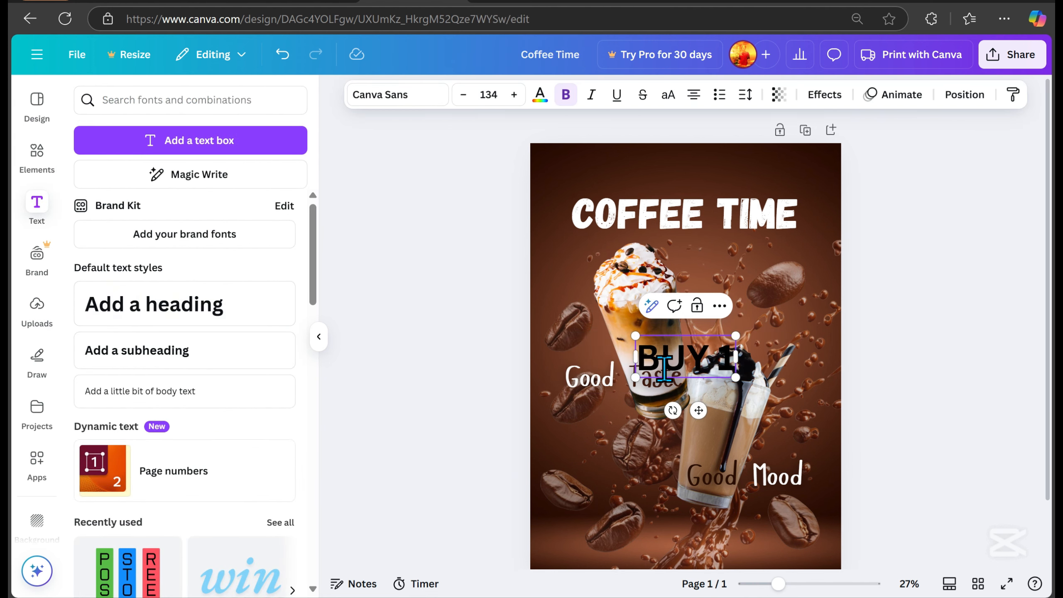
left_click(904, 215)
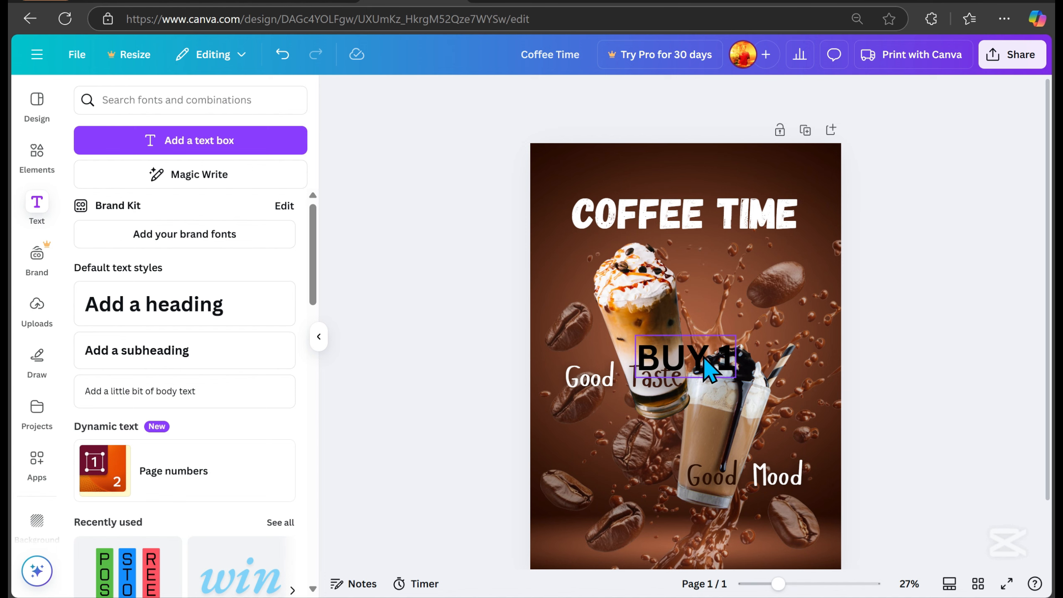
left_click_drag(724, 339, 754, 268)
Step: Colour the BUY 1 text golden yellow with a custom colour
left_click(397, 96)
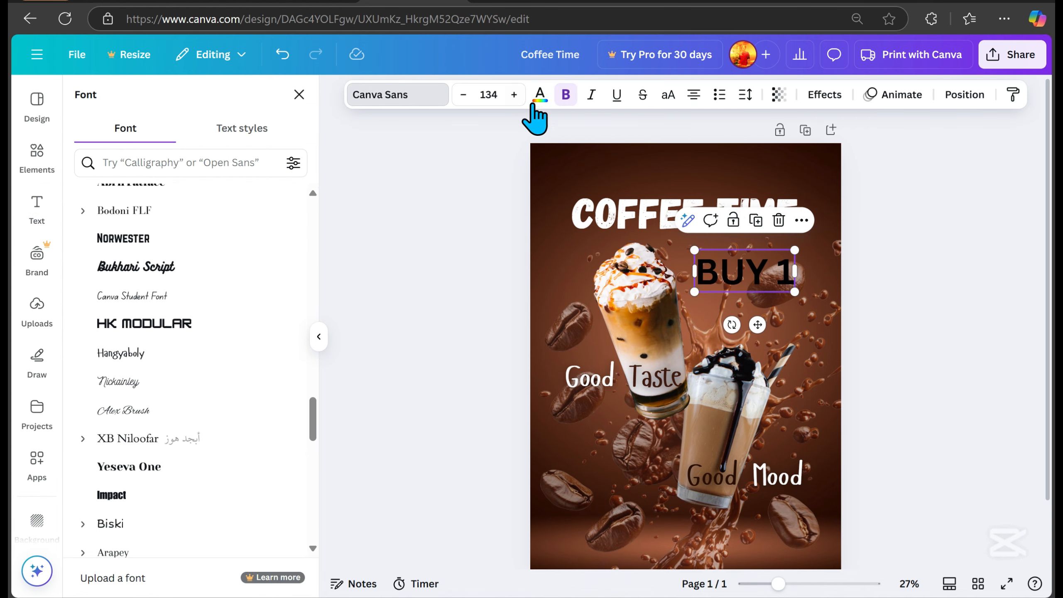
left_click(540, 95)
left_click(90, 202)
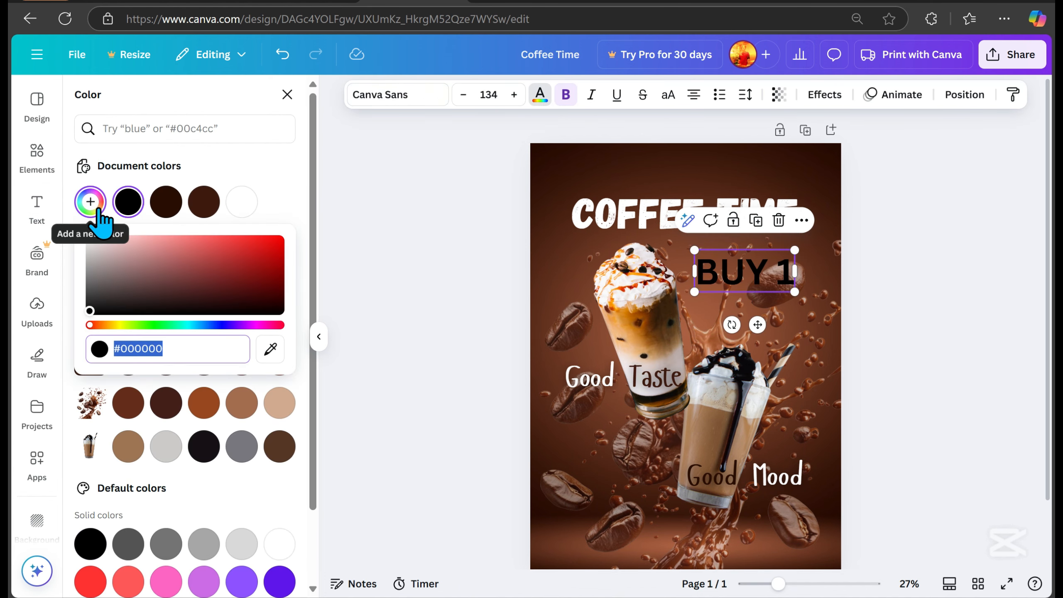
left_click(121, 325)
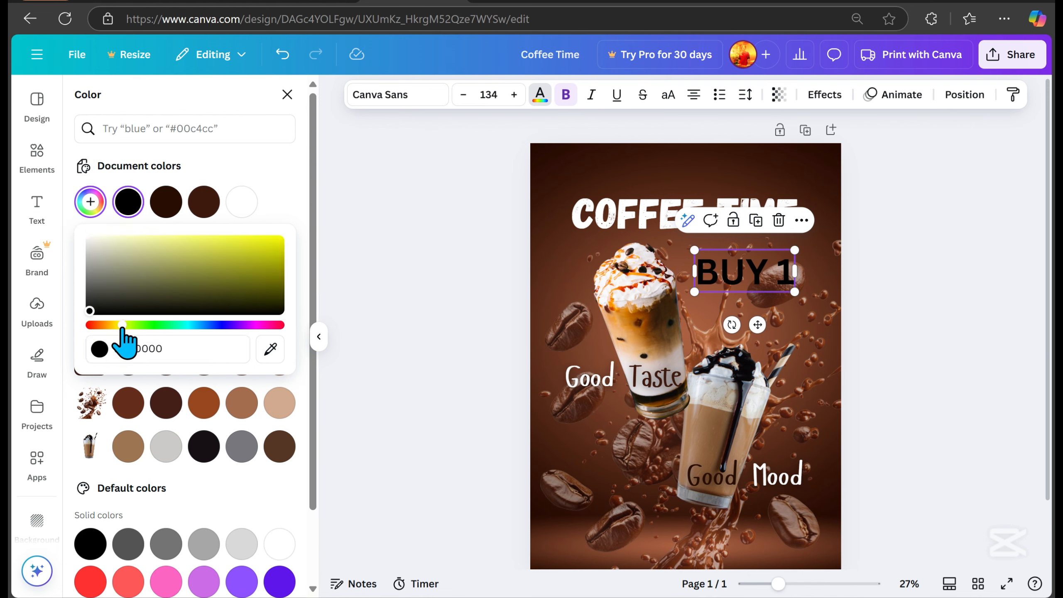
left_click_drag(235, 280, 310, 239)
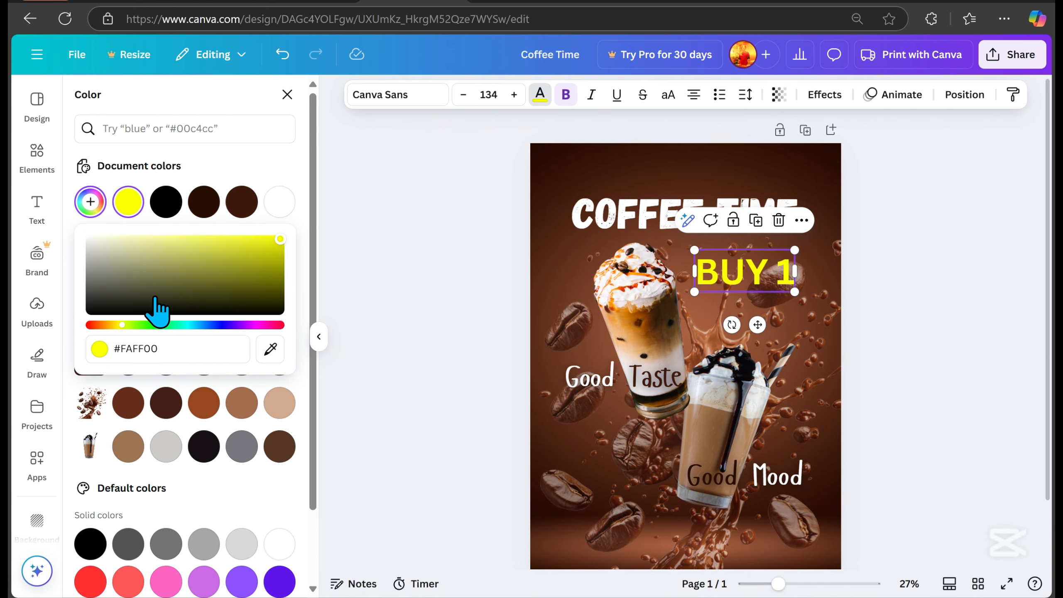
left_click(110, 327)
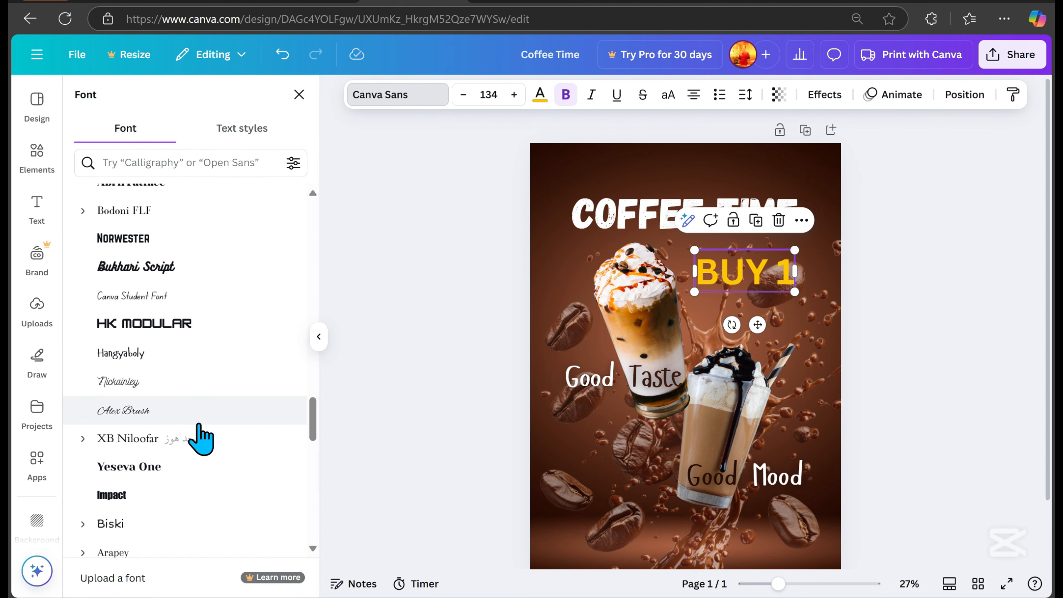
Step: Change the BUY 1 text to the Impact font and enlarge it to size 221
scroll(180, 322, "down", 3)
left_click(141, 337)
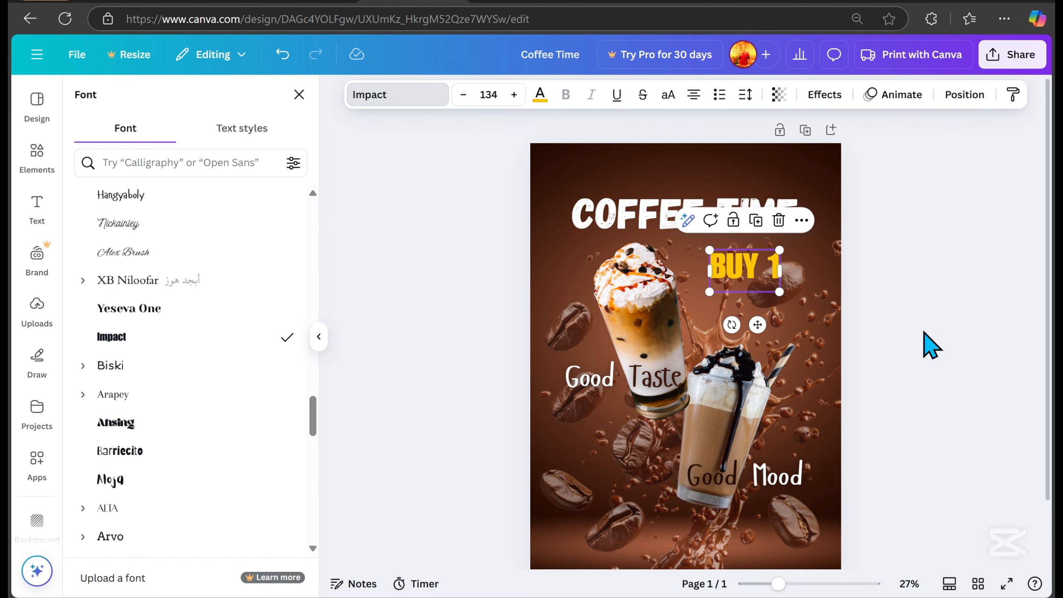
left_click_drag(778, 292, 835, 326)
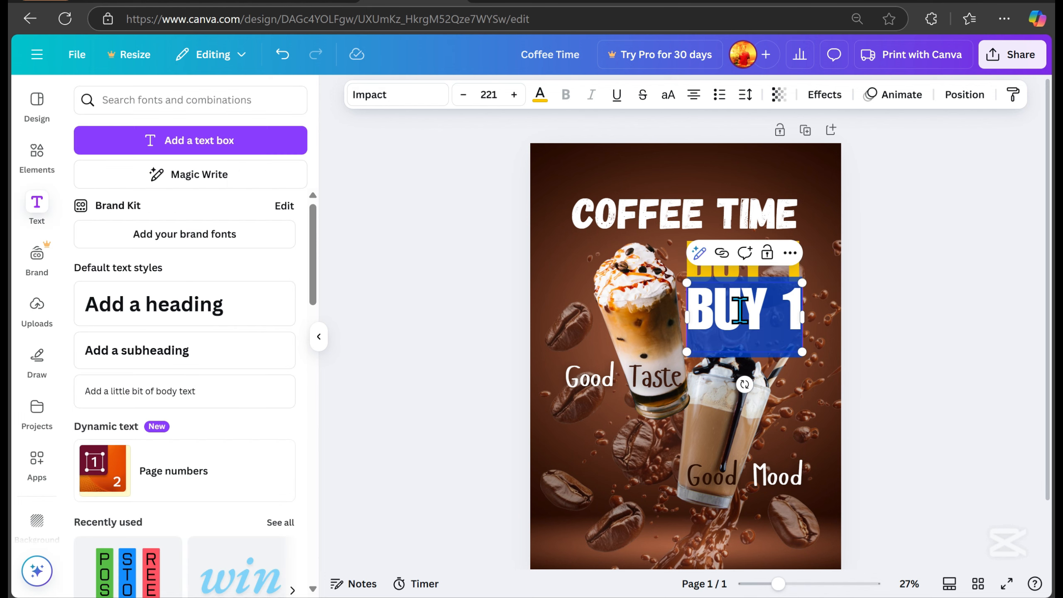
Step: Duplicate the BUY 1 text directly beneath it and change the copy to read "GET 1 FREE"
type("GET")
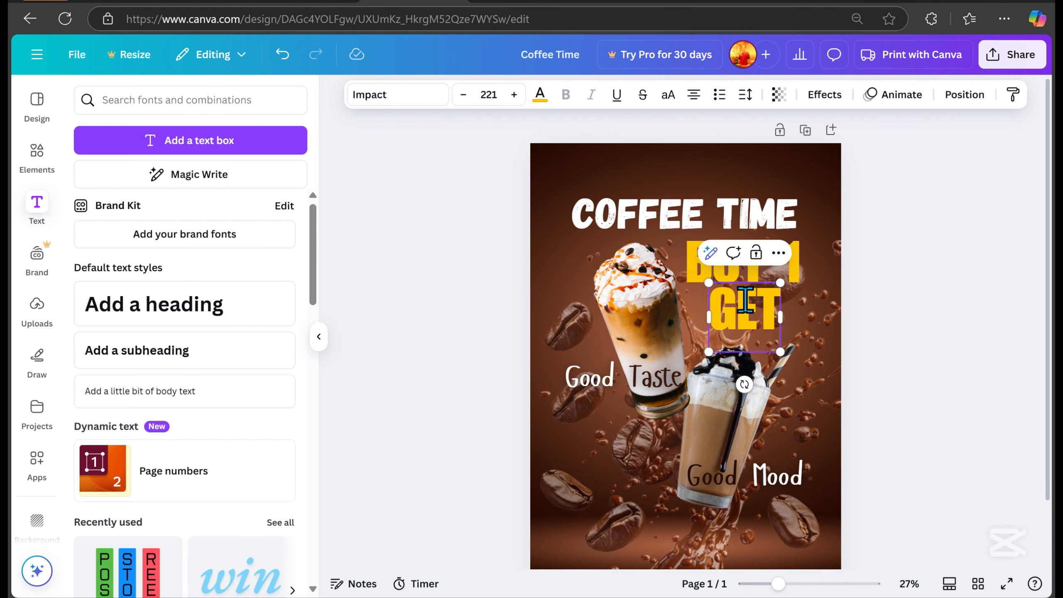
type(" 1")
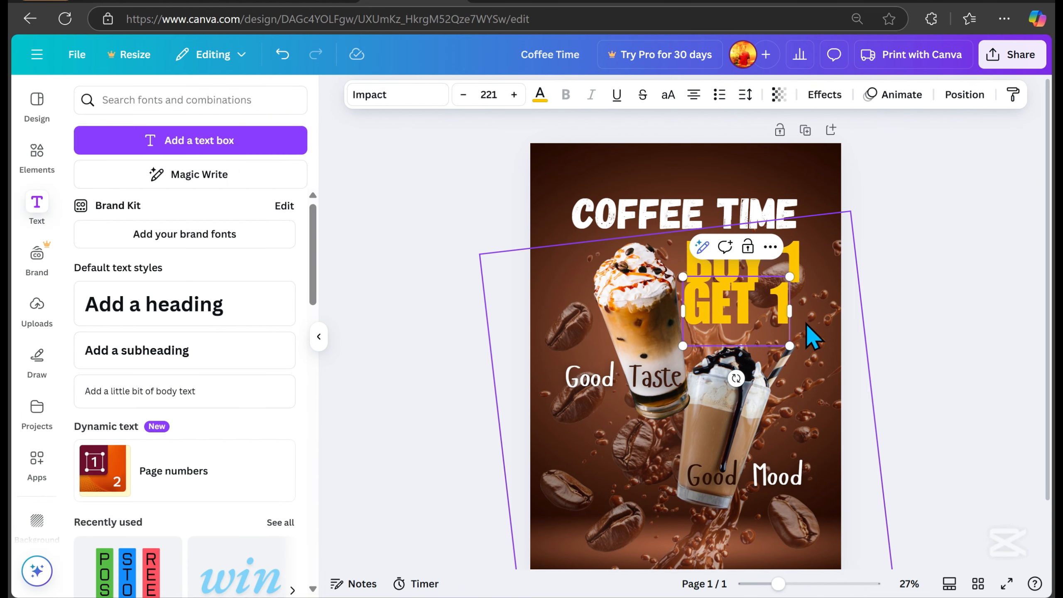
type(" FREE")
left_click_drag(764, 321, 812, 313)
Step: Scale the BUY 1 and GET 1 FREE texts down together to size 149 so they fit within the poster
left_click(707, 265, "shift")
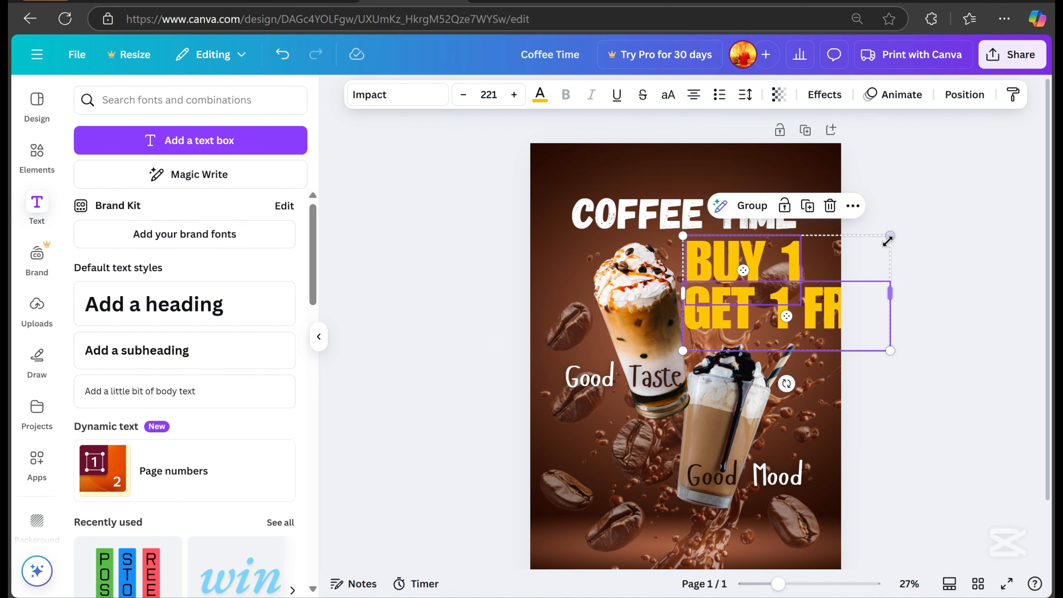
left_click_drag(889, 237, 858, 254)
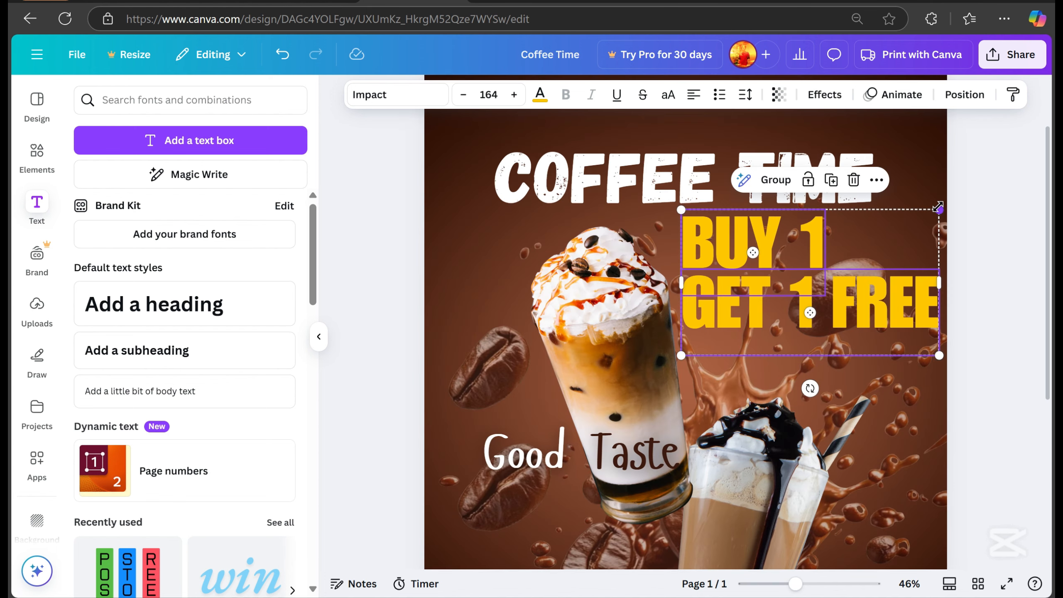
left_click_drag(938, 207, 917, 224)
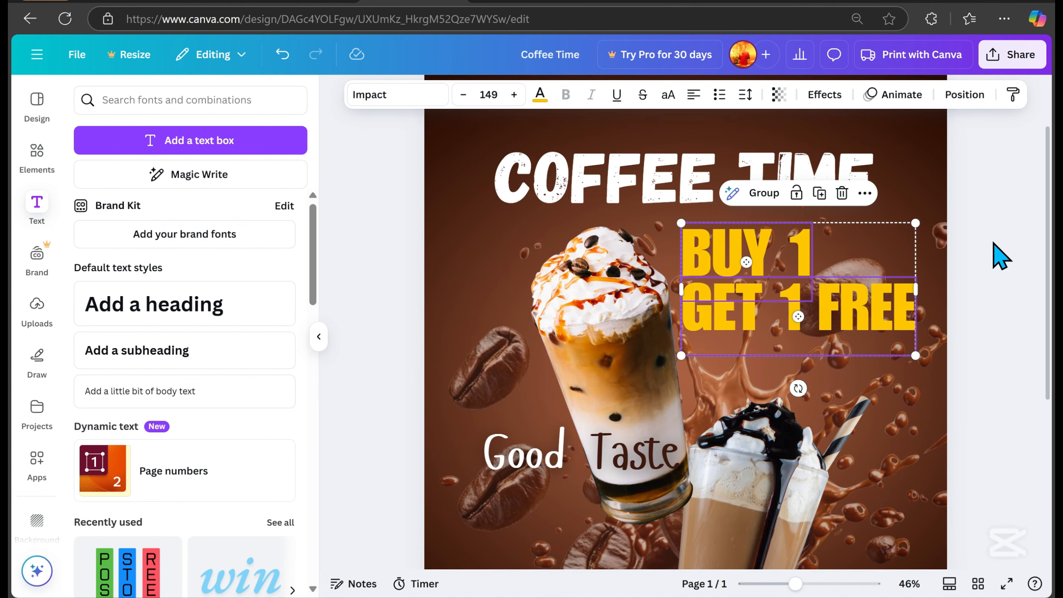
left_click(998, 258)
scroll(1006, 391, "down", 5)
scroll(1009, 394, "down", 4)
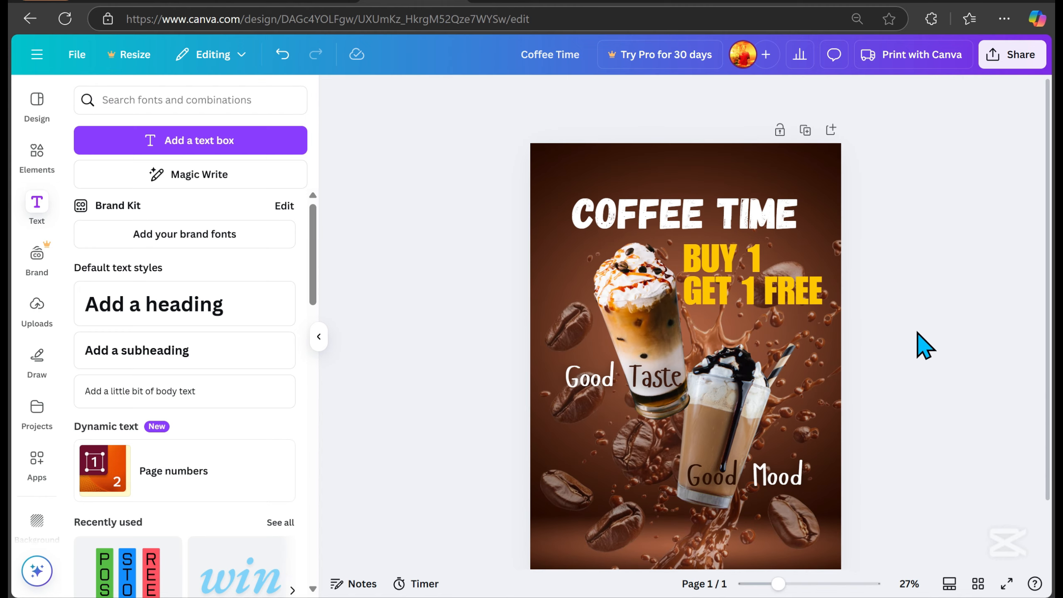
Step: Add the uploaded green leaves image, enlarge it and place it so only some leaves show in the poster's lower right corner
left_click(37, 312)
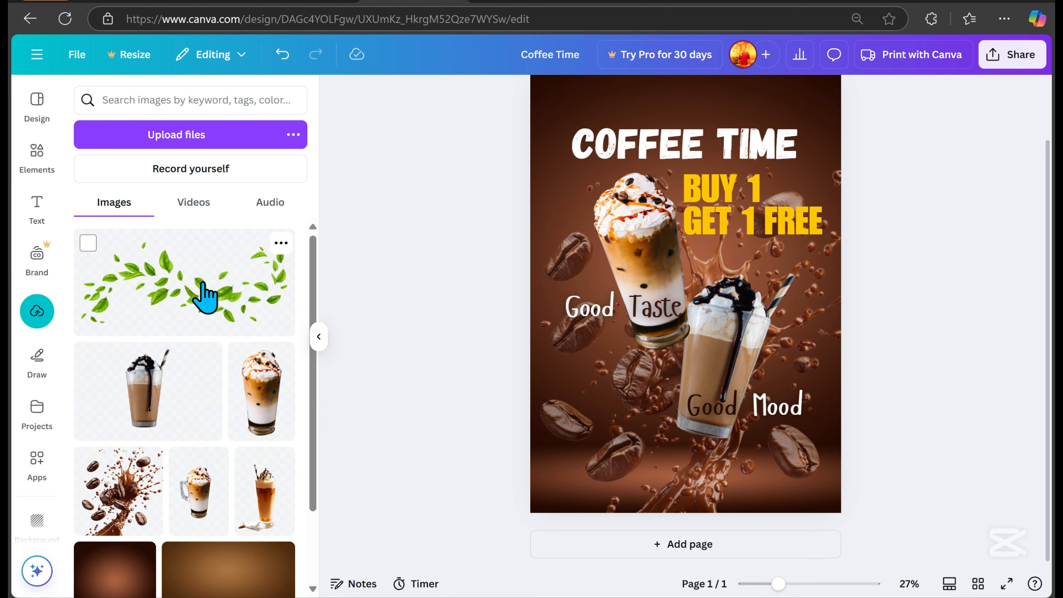
left_click(205, 295)
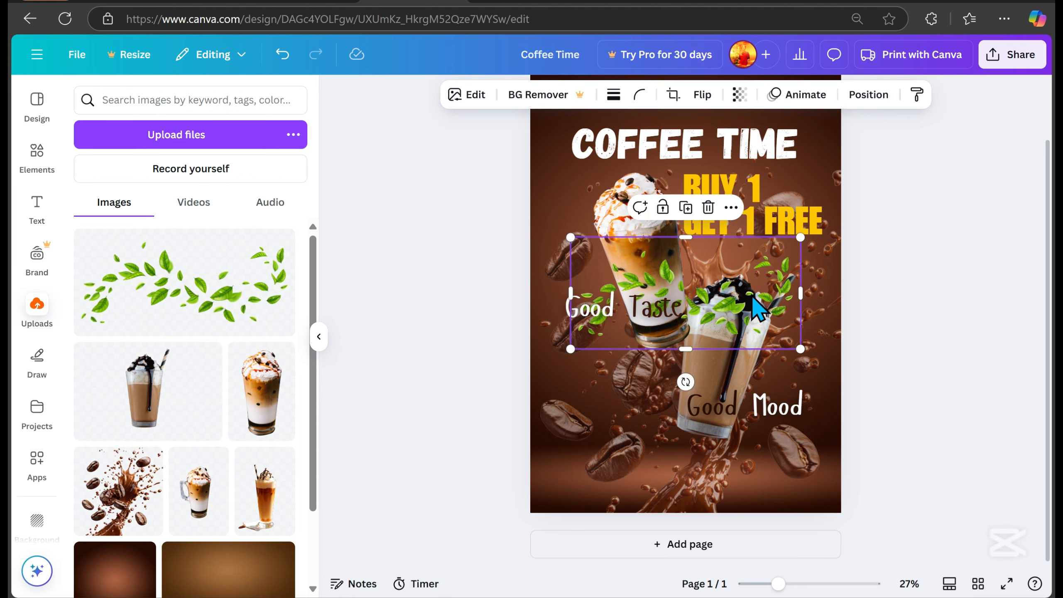
left_click_drag(753, 298, 783, 465)
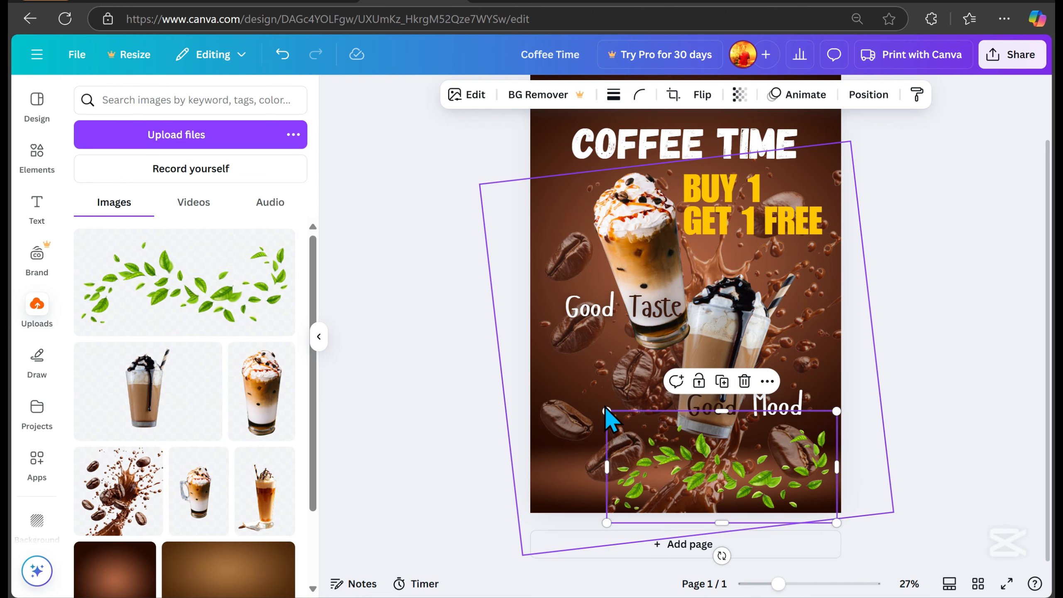
left_click_drag(607, 412, 351, 221)
left_click_drag(695, 451, 976, 528)
left_click(926, 302)
scroll(916, 410, "up", 2)
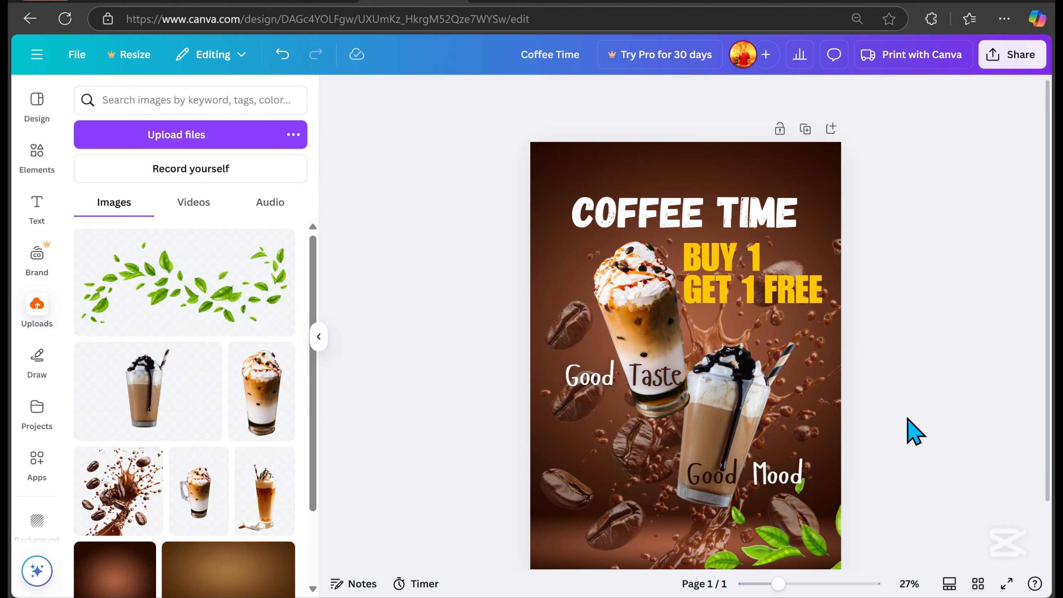
Step: Place a copy of the green leaves, turned upside down, across the poster's top edge above the COFFEE TIME title
left_click_drag(815, 552, 693, 118)
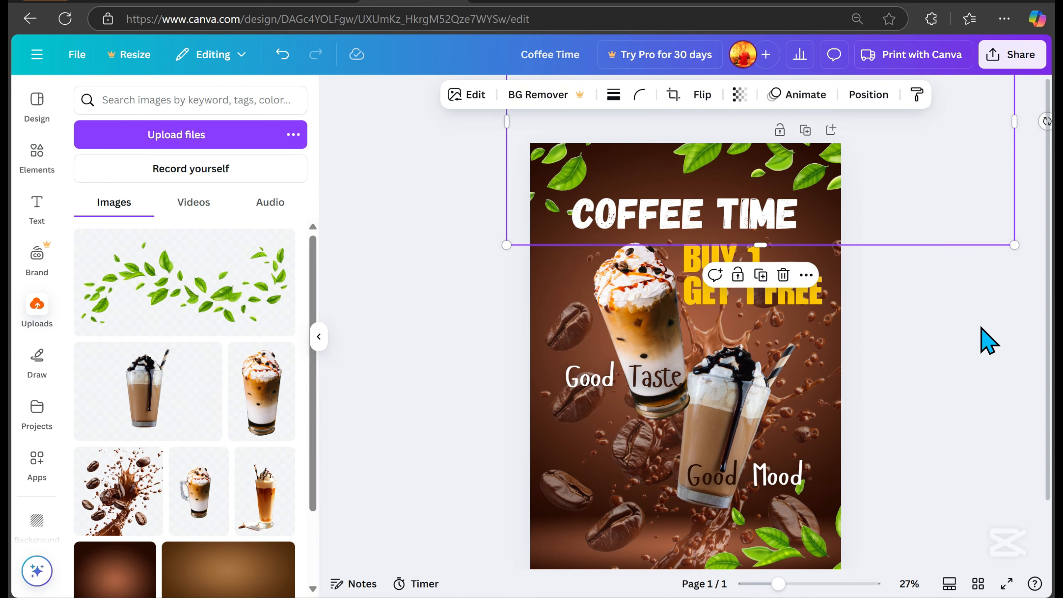
scroll(984, 340, "down", 2)
scroll(961, 399, "up", 3)
scroll(888, 346, "up", 2)
mouse_move(842, 185)
left_mouse_down()
mouse_move(842, 212)
mouse_move(844, 196)
left_mouse_up()
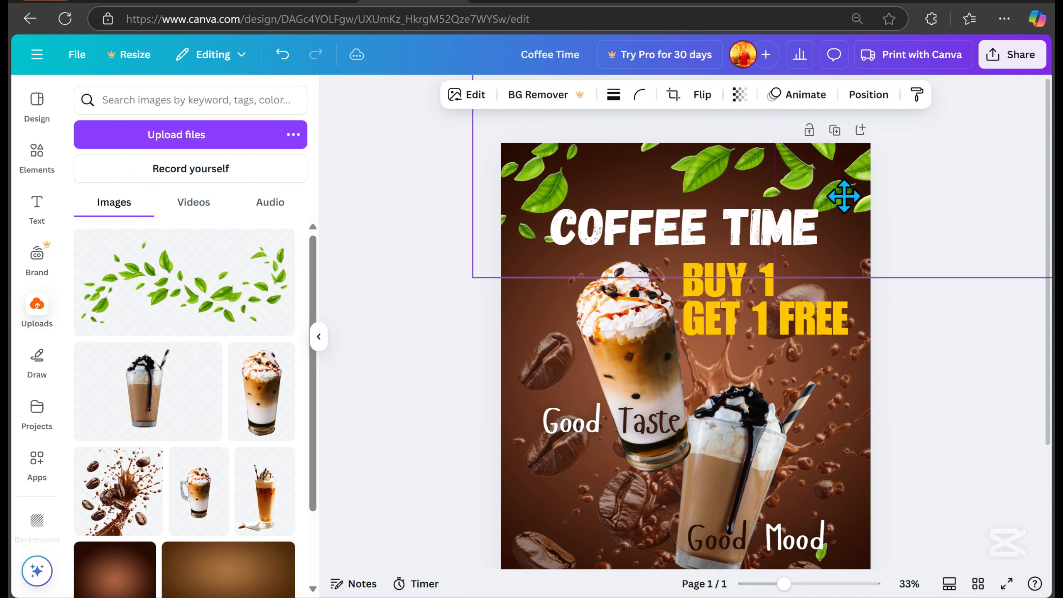
left_click(986, 388)
Step: Recolour the BUY 1 and GET 1 FREE texts together to a bright yellow
scroll(985, 388, "down", 4)
scroll(992, 400, "up", 4)
left_click(753, 260)
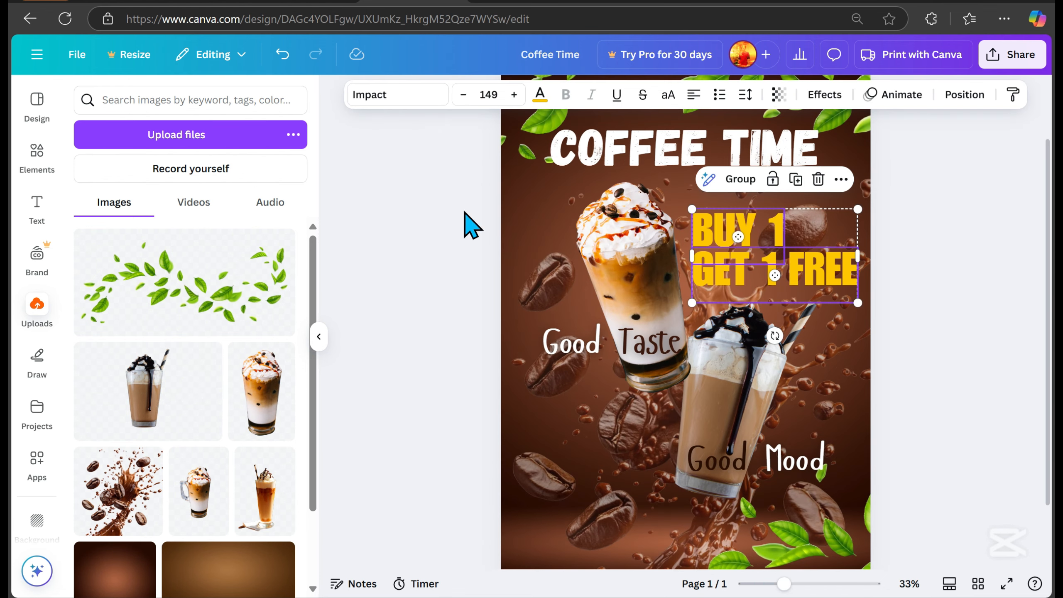
left_click(539, 96)
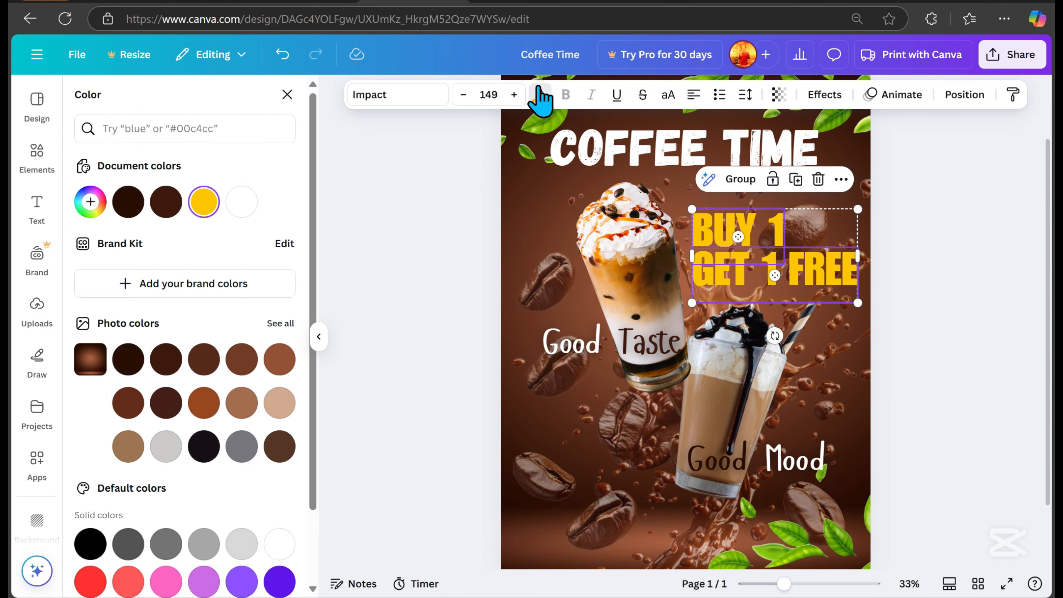
left_click(102, 209)
left_click_drag(116, 325, 121, 326)
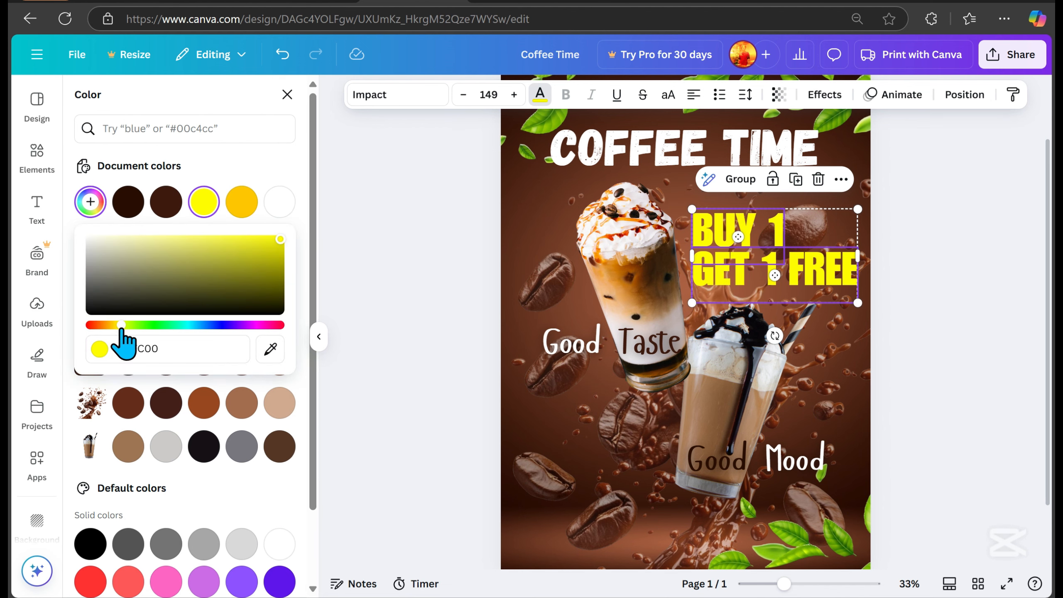
left_click(994, 251)
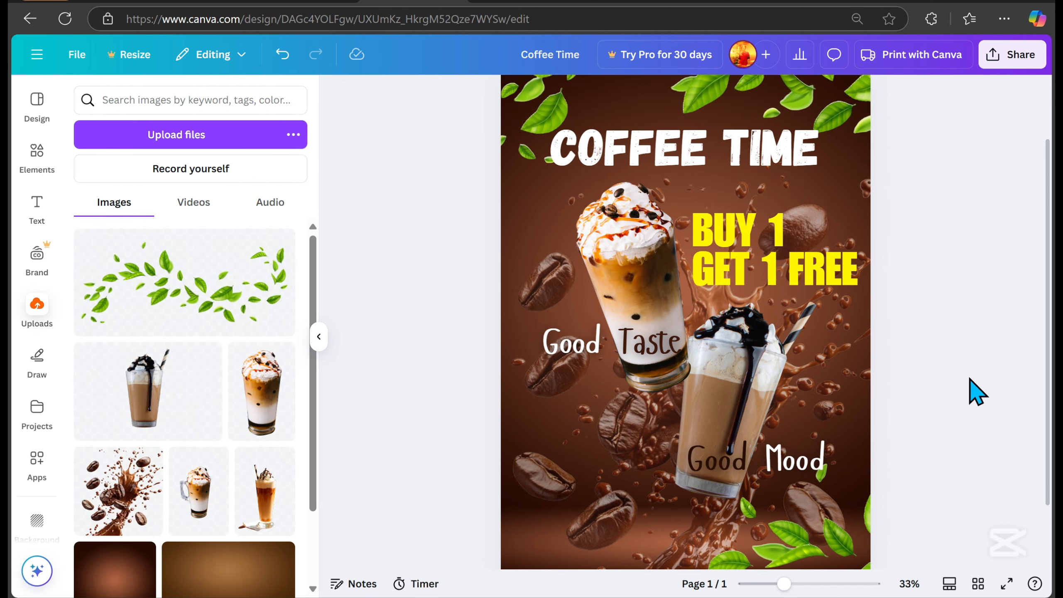
Step: Add a white heading at size 221 reading FRA and PPE on two lines in the poster's lower left area
scroll(980, 475, "down", 2)
scroll(983, 475, "up", 2)
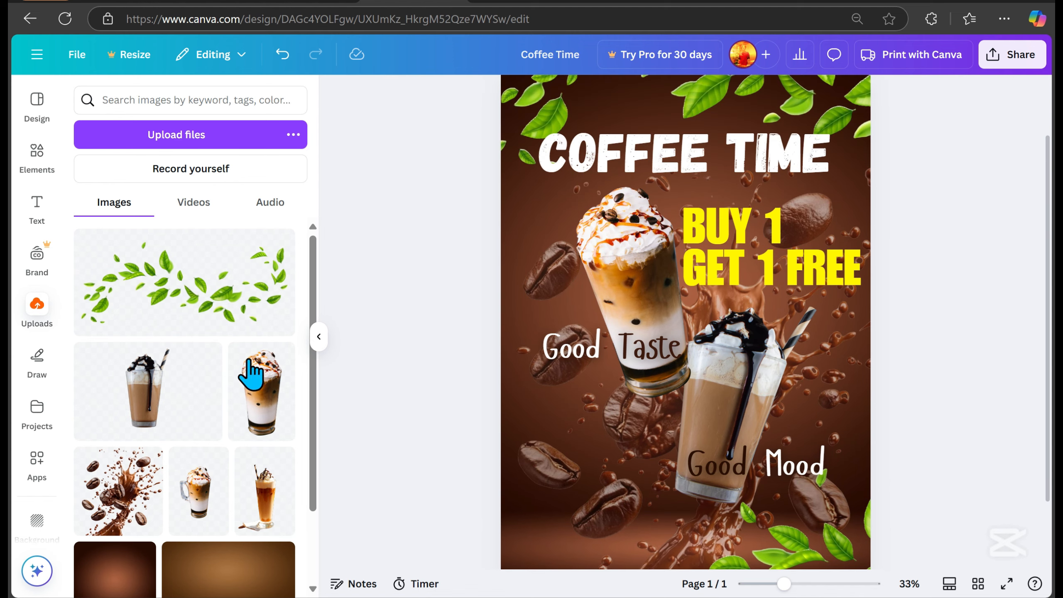
left_click(36, 209)
left_click(207, 312)
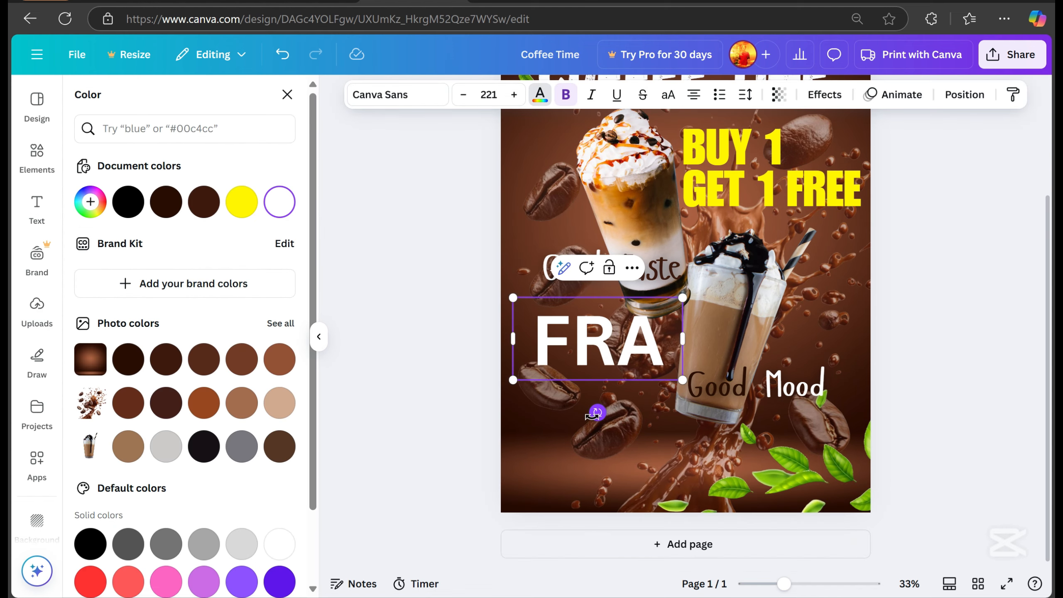
type("PPE")
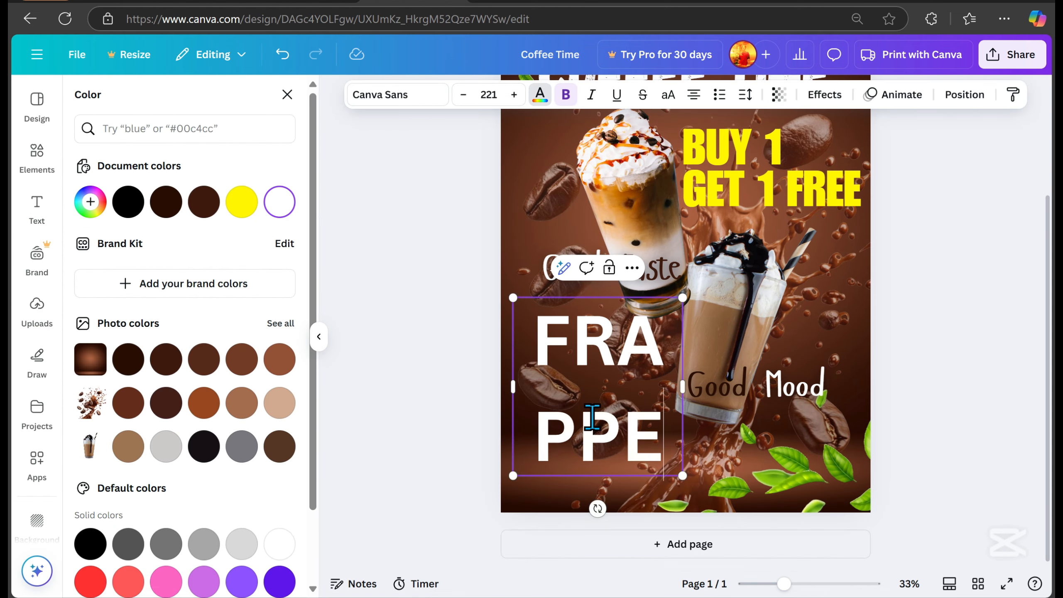
key("Escape")
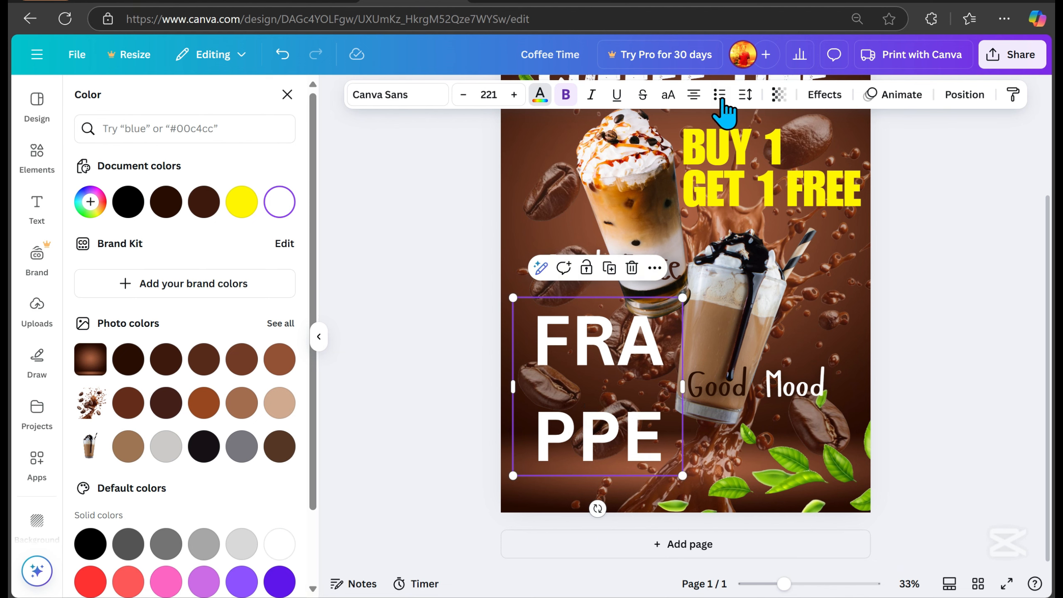
Step: Tighten the line spacing of the FRA PPE text and change its font to Impact
left_click(747, 97)
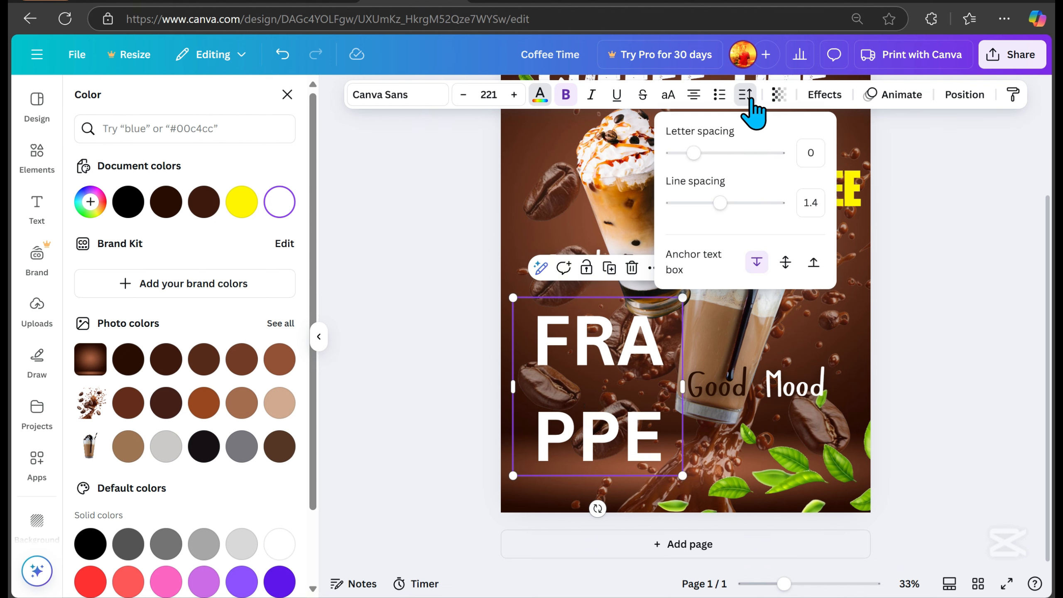
left_click_drag(721, 204, 696, 218)
left_click(419, 100)
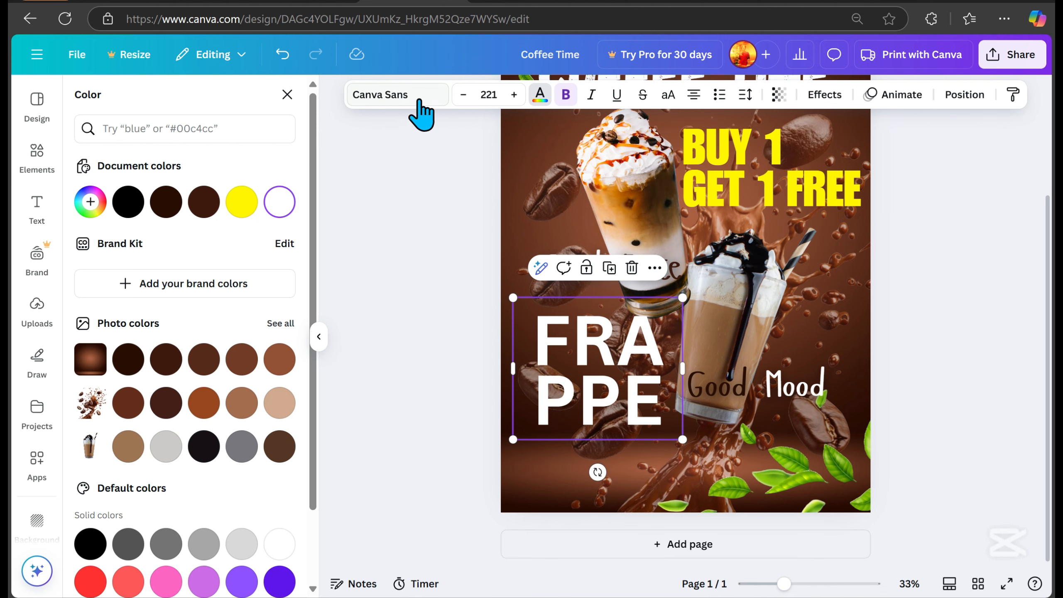
left_click(419, 100)
left_click(197, 380)
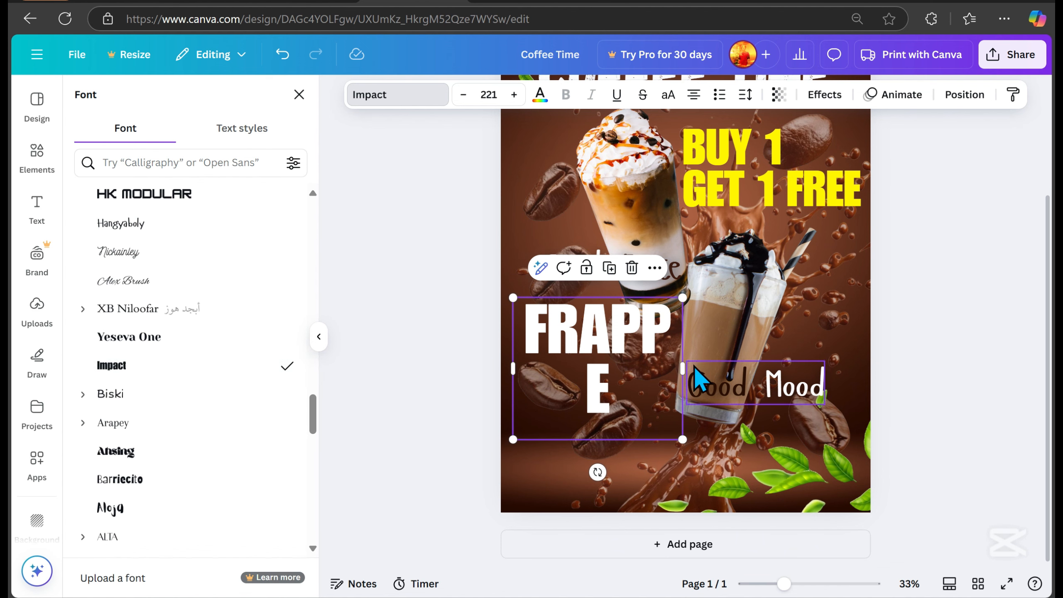
Step: Narrow the FRA PPE text box so the word splits as FRA over PPE, and scale it to size 274 below Good Taste
left_click_drag(686, 368, 629, 374)
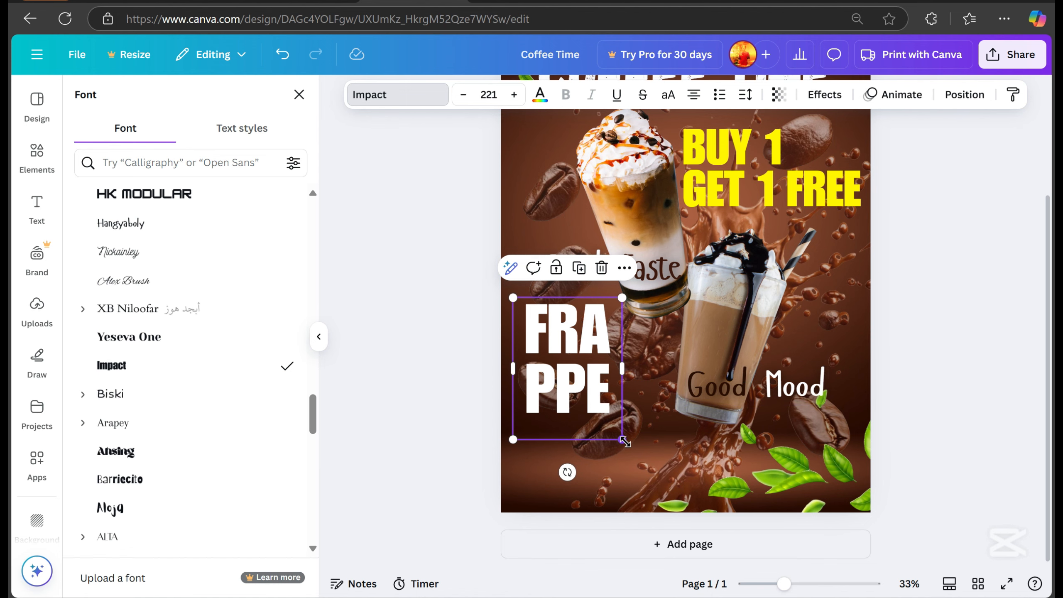
left_click_drag(625, 441, 672, 517)
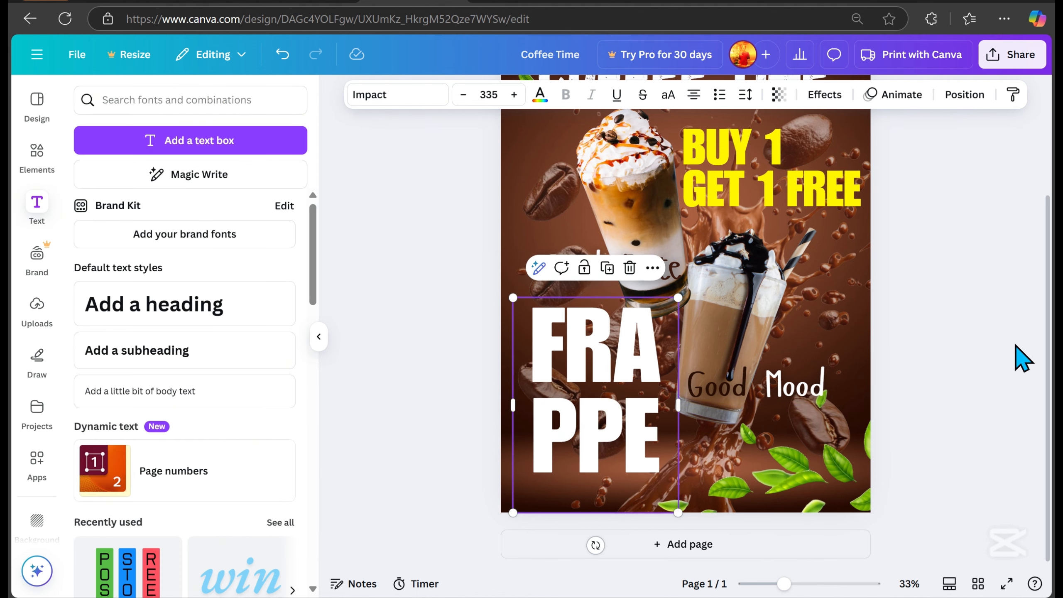
left_click_drag(579, 448, 598, 427)
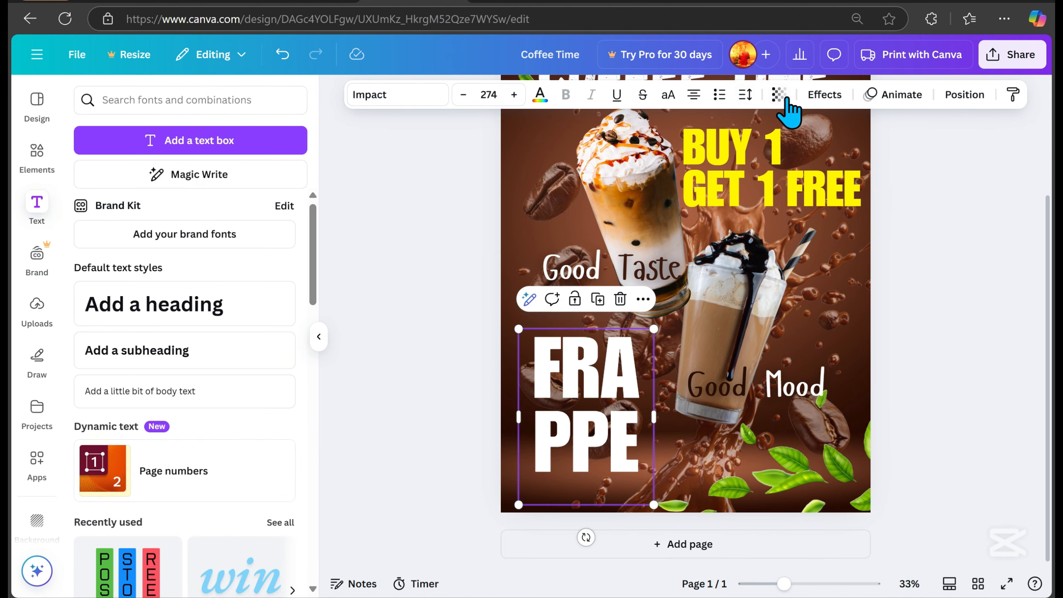
Step: Apply the Hollow effect to the FRA PPE text with a thickness of 17
left_click(825, 95)
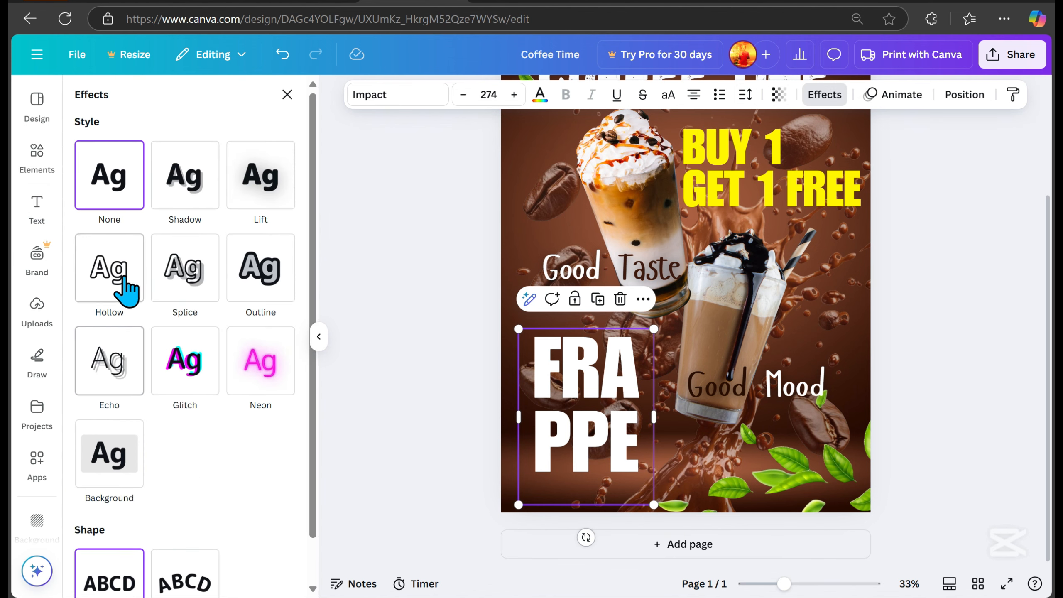
left_click(127, 292)
mouse_move(138, 361)
left_mouse_down()
mouse_move(86, 368)
mouse_move(100, 363)
left_mouse_up()
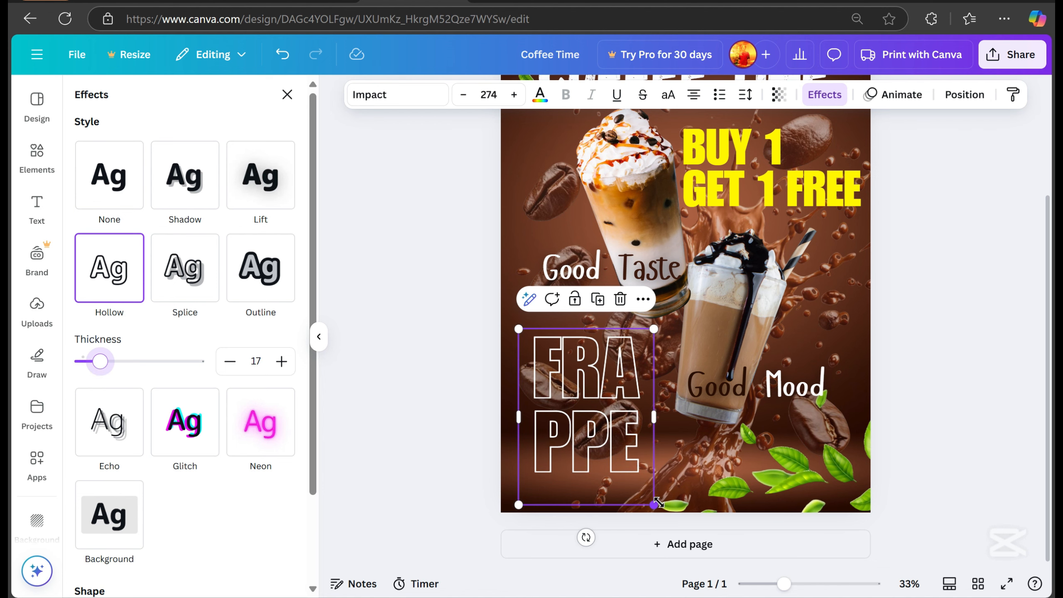
Step: Enlarge the hollow FRA PPE text to size 319 and place it in the poster's lower left corner
left_click_drag(654, 505, 675, 525)
left_click_drag(624, 465, 605, 457)
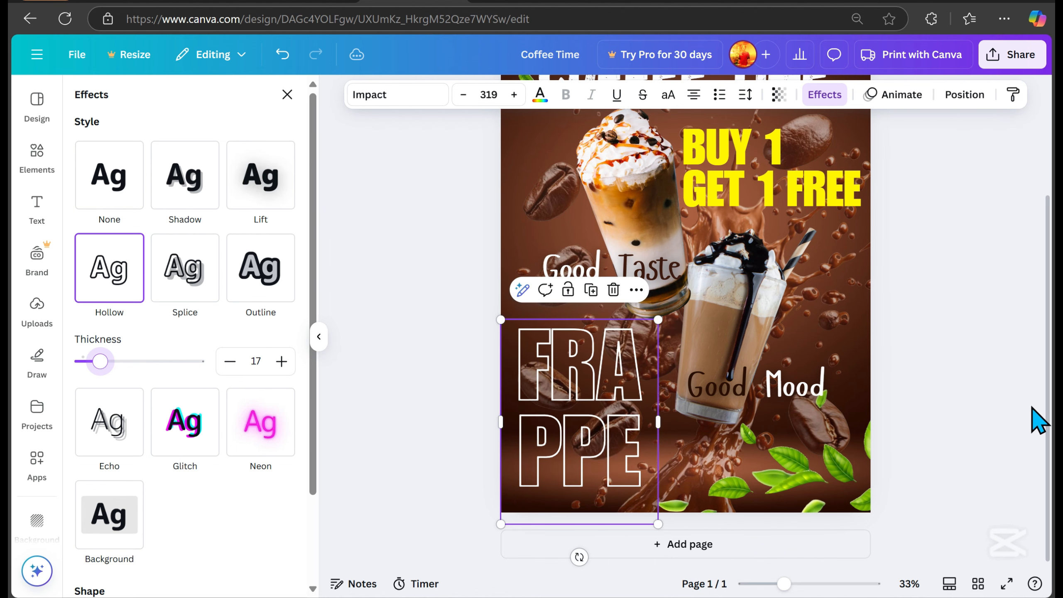
left_click(1009, 379)
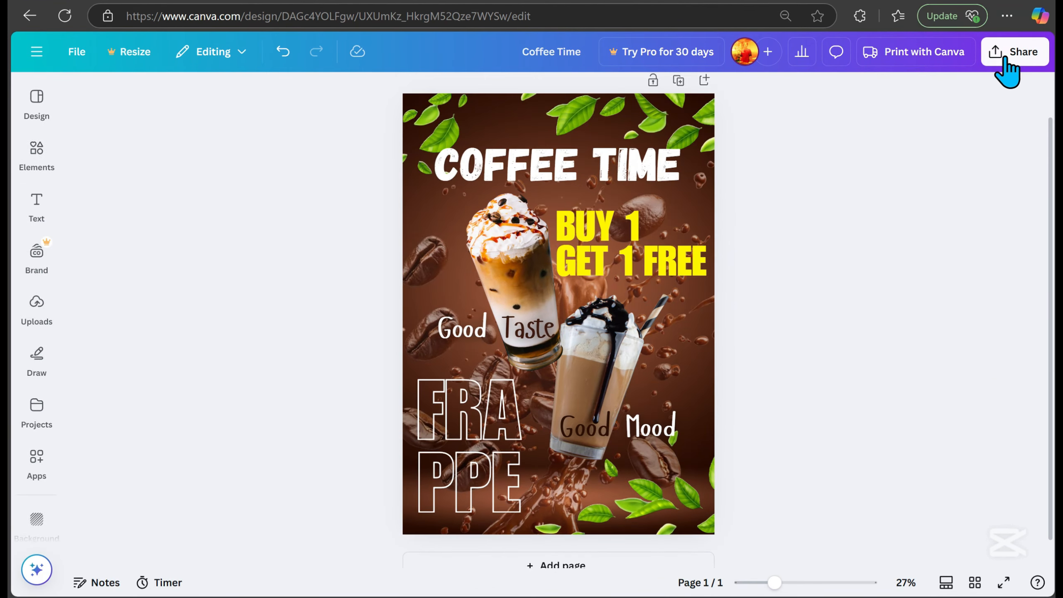
Step: Open the download settings for the finished poster
left_click(1007, 66)
left_click(795, 329)
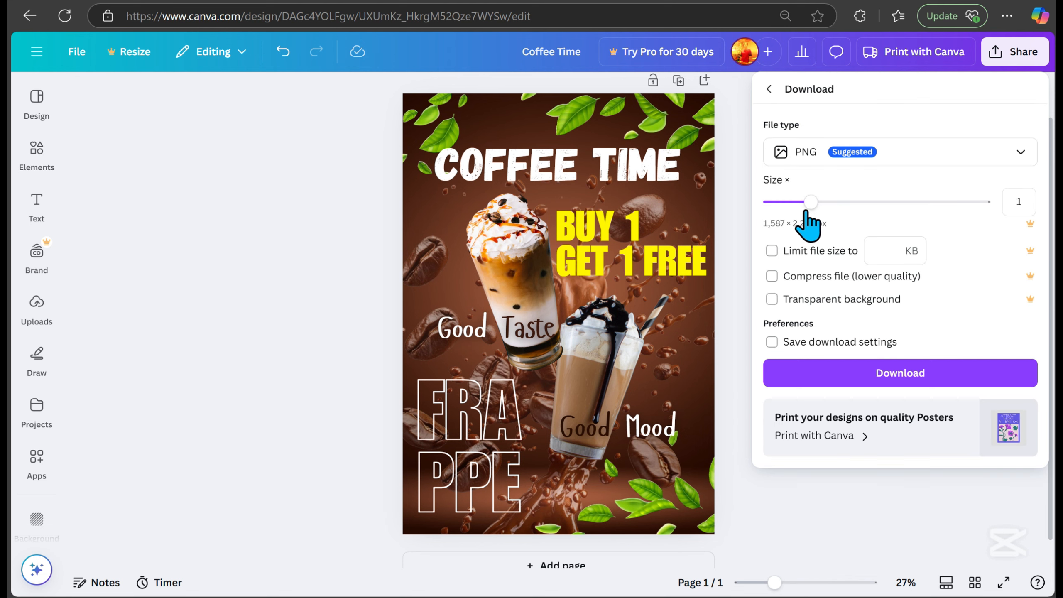